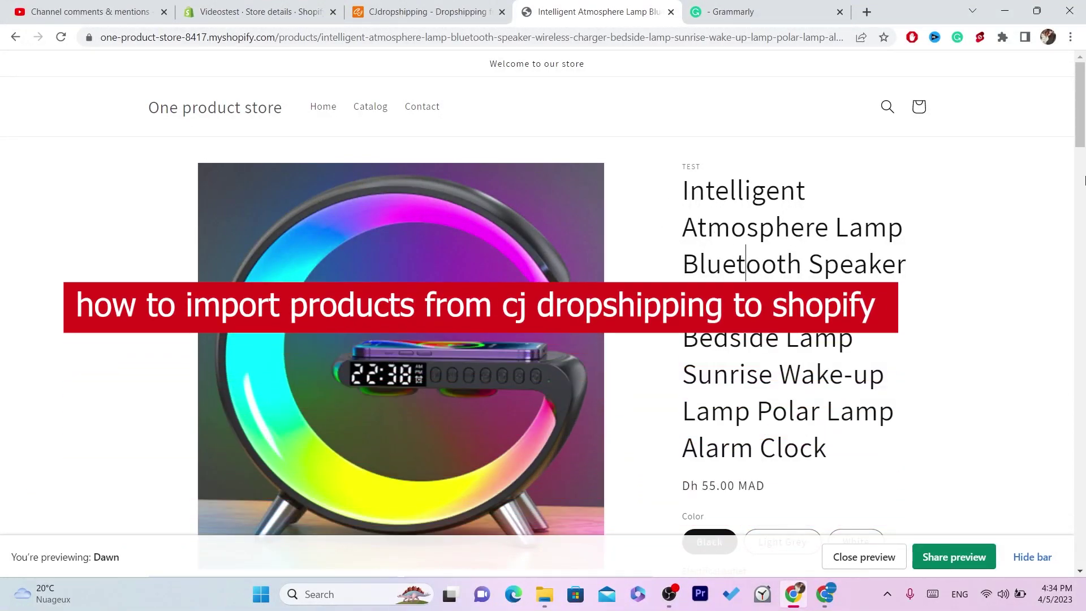
Scroll through the Intelligent Atmosphere Lamp storefront page, then return to the CJdropshipping site
scroll(745, 263, down, 3)
click(481, 11)
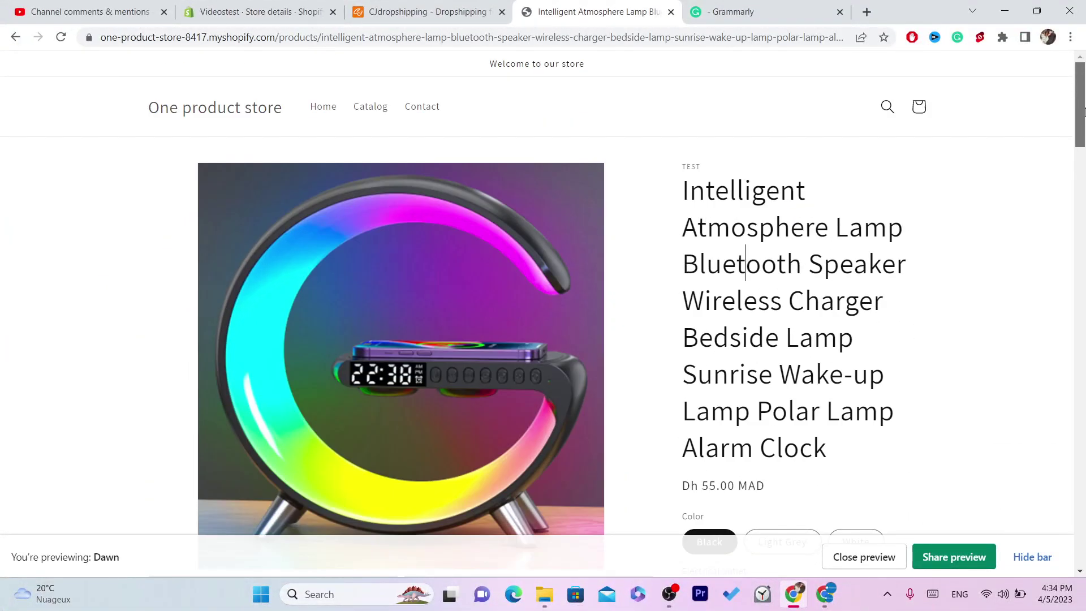
drag(1084, 112, 1070, 193)
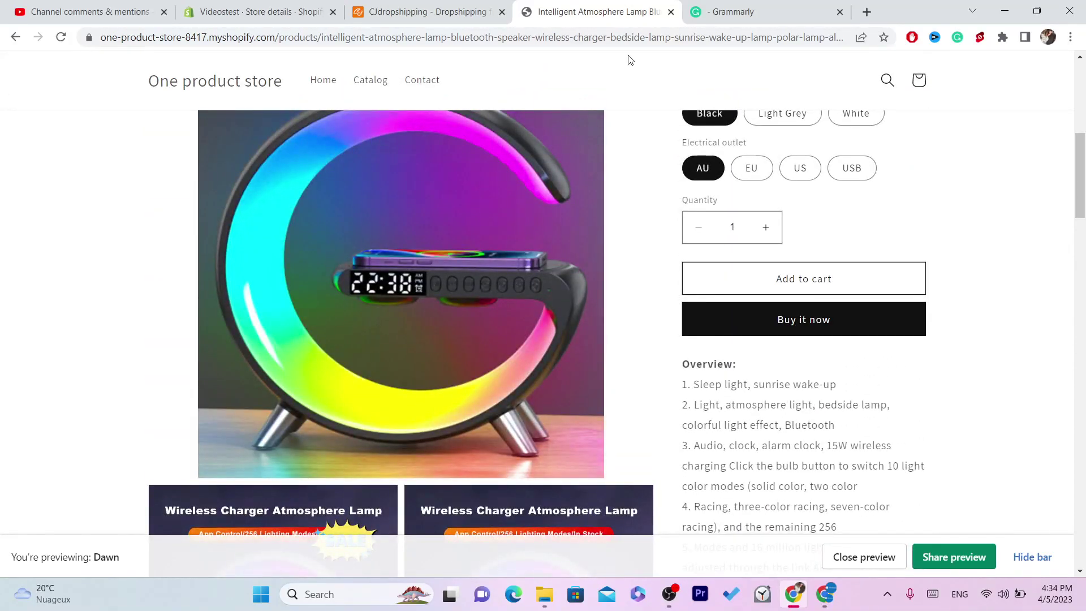
click(416, 11)
click(379, 40)
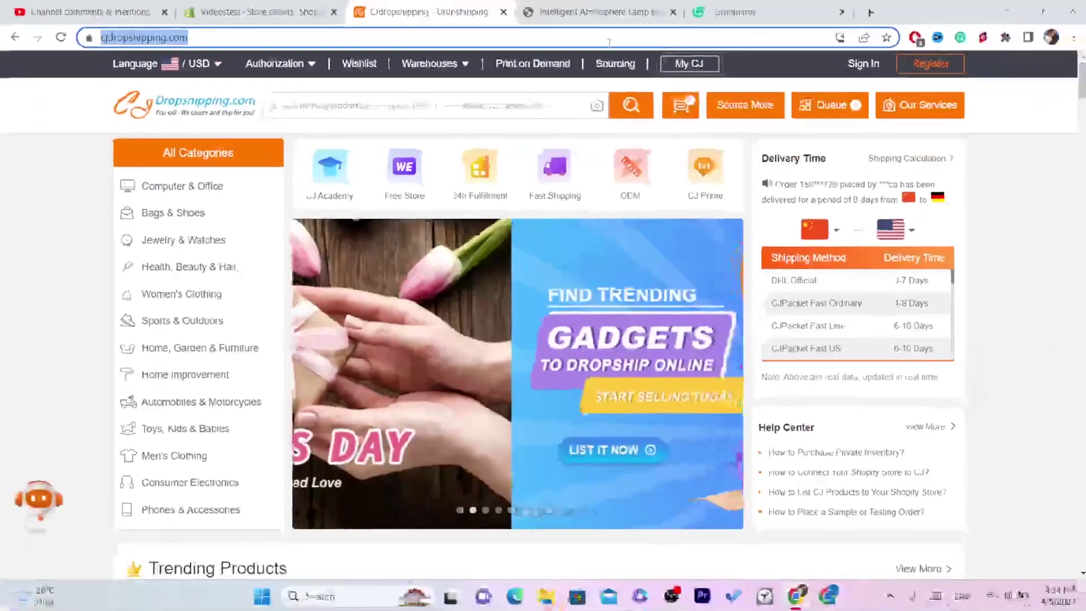
Register on CJdropshipping with a Google account, dismiss the chat popup, and bring up the Authorization menu
click(929, 64)
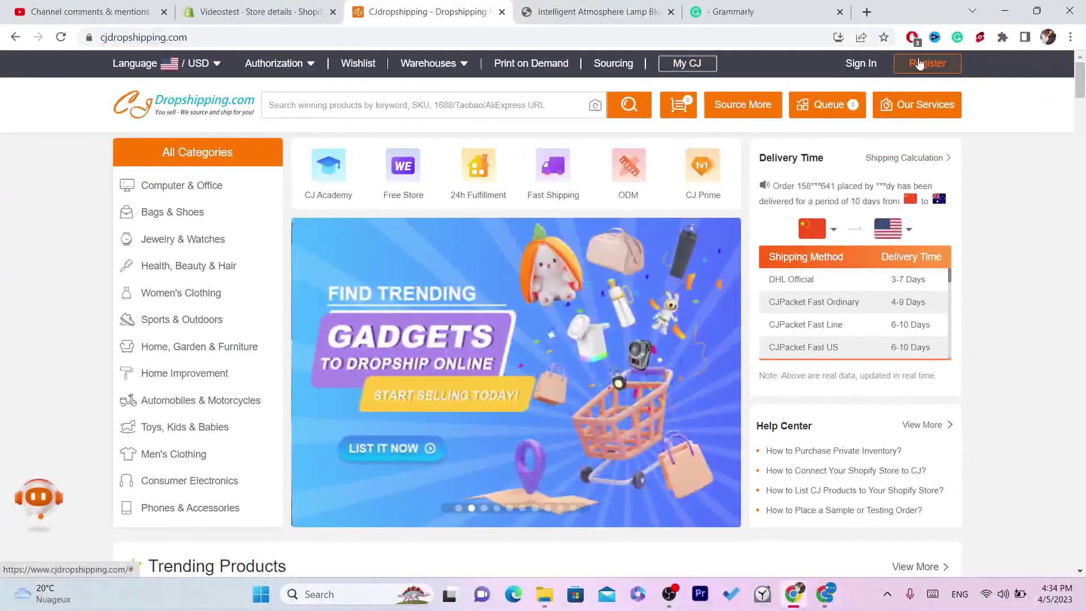
click(448, 37)
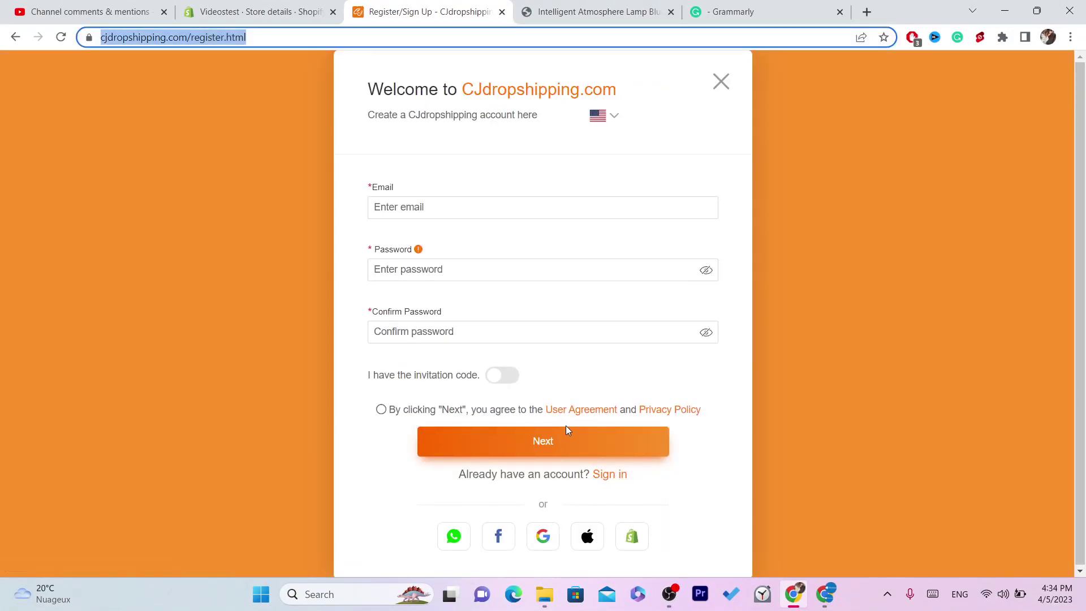
click(1030, 247)
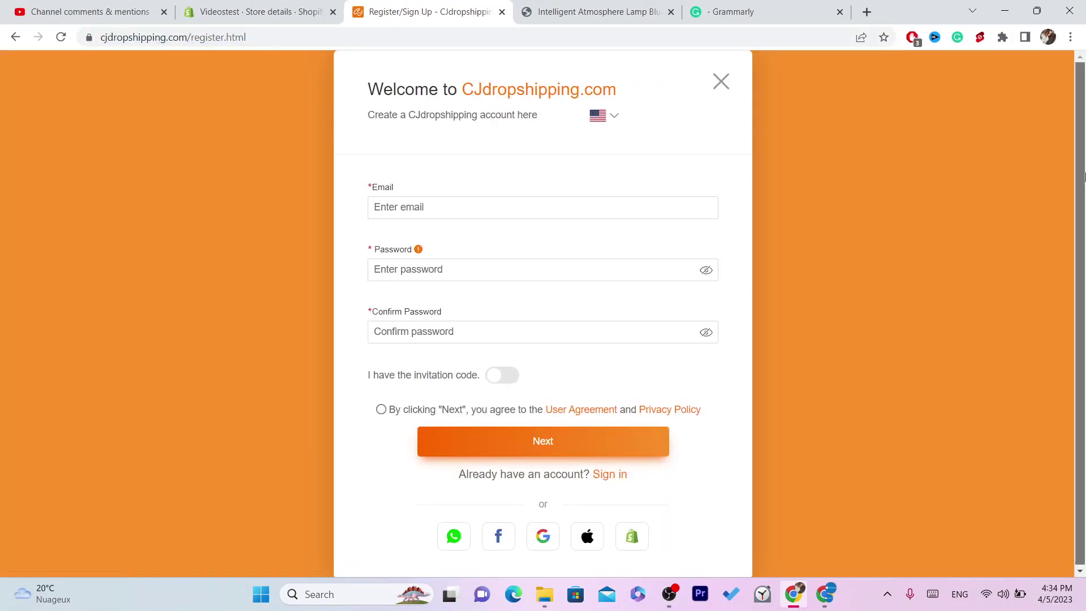
click(543, 535)
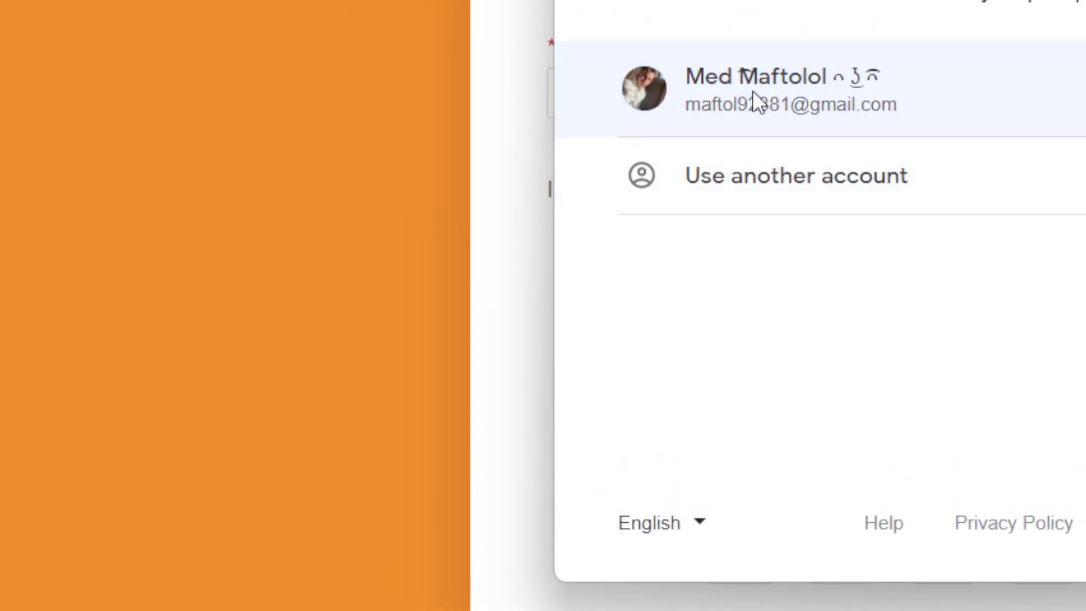
click(753, 90)
click(741, 73)
click(743, 72)
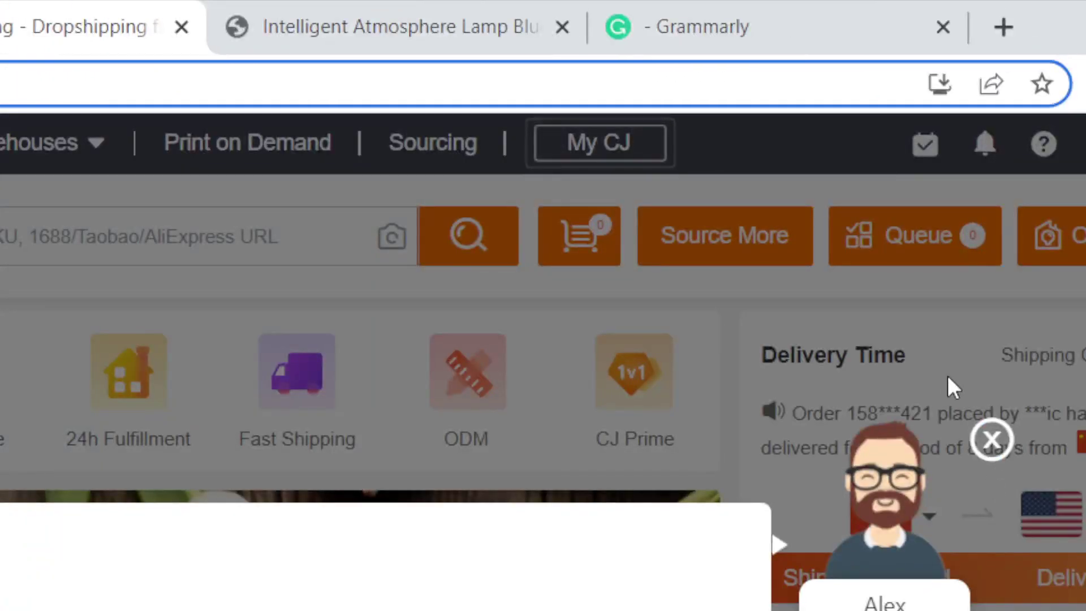
click(987, 442)
mouse_move(97, 142)
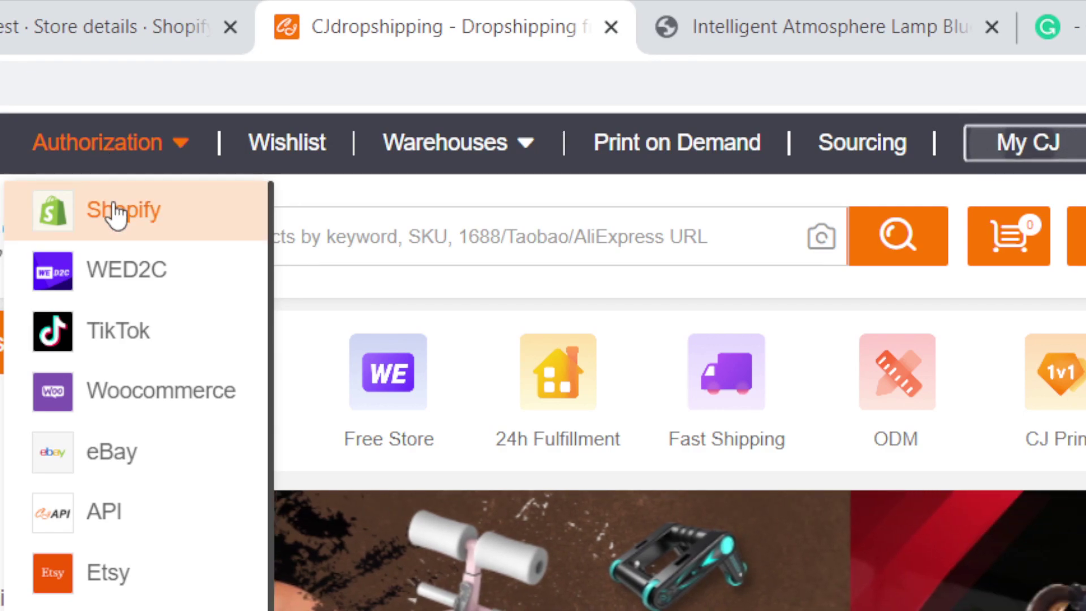
Go to Shopify store authorization, dismiss the chatbot, and start adding a new store
click(116, 214)
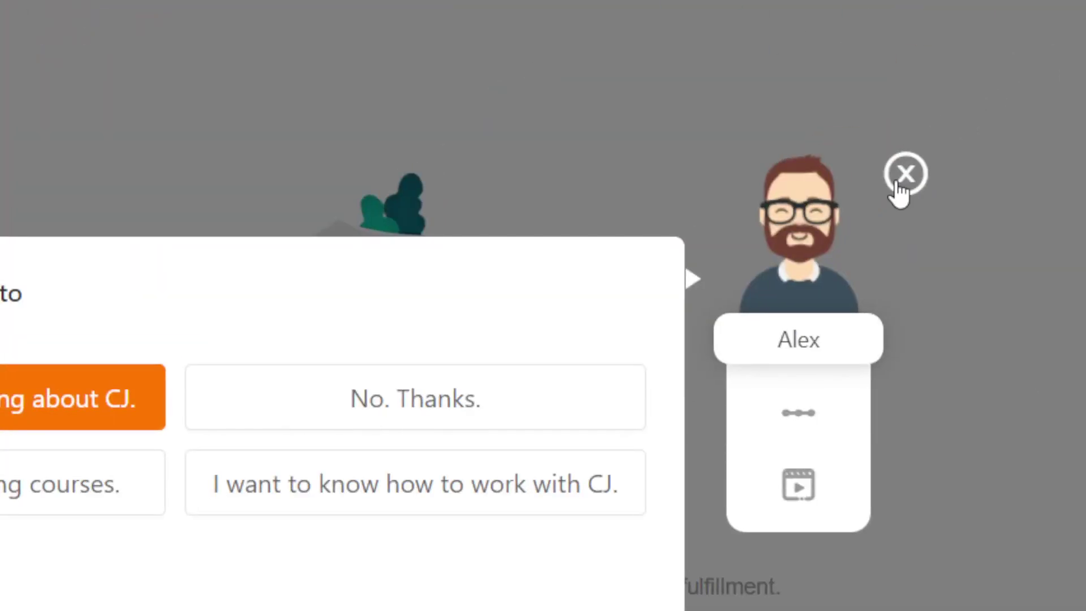
click(899, 182)
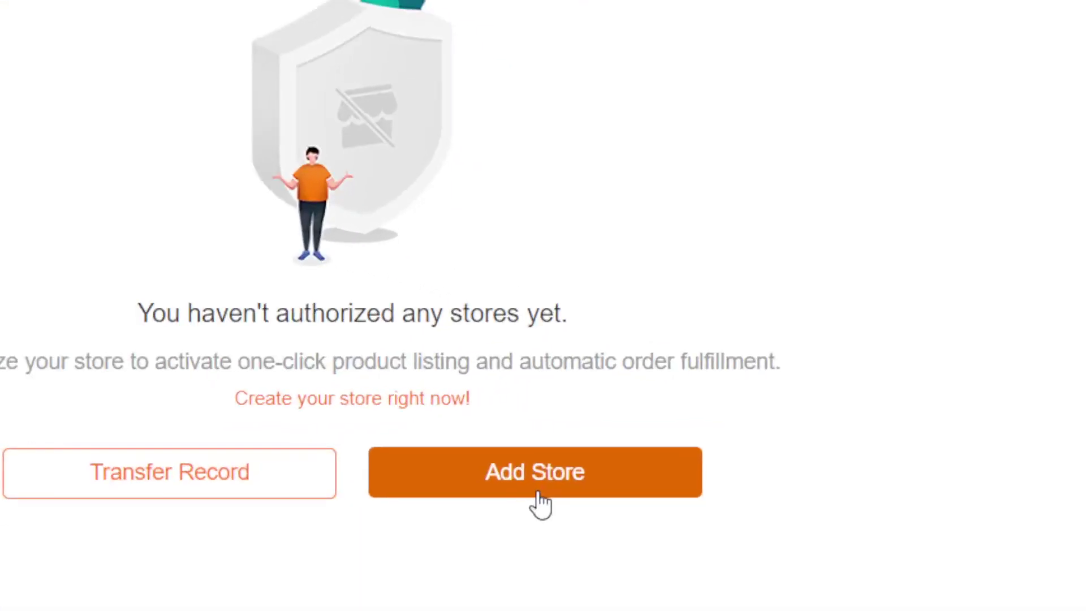
click(541, 502)
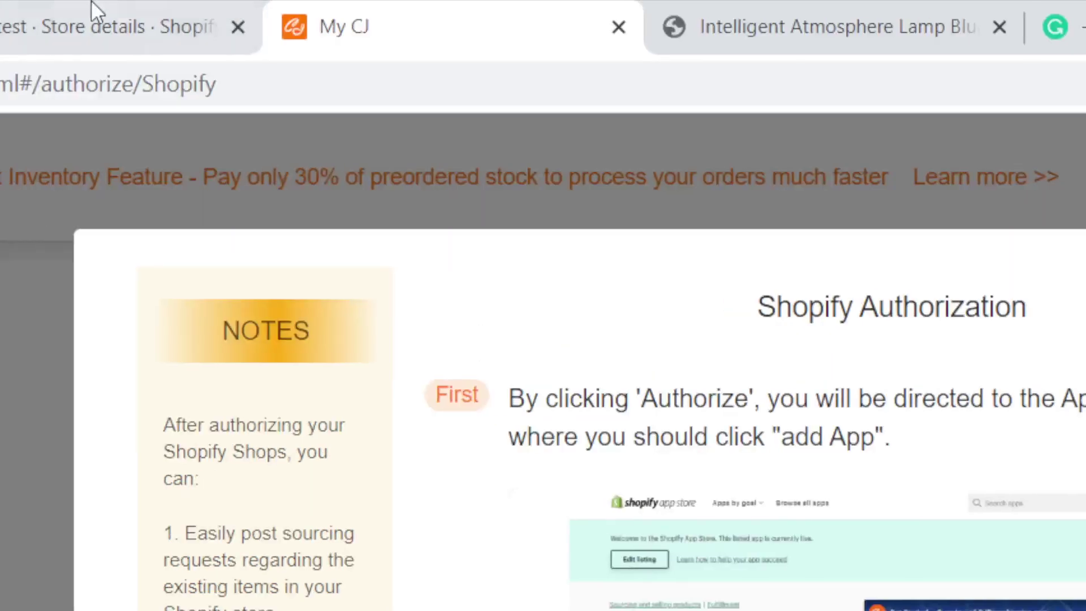
Copy the Videostest store's myshopify address from Shopify Store details and return to the CJ tab
click(92, 9)
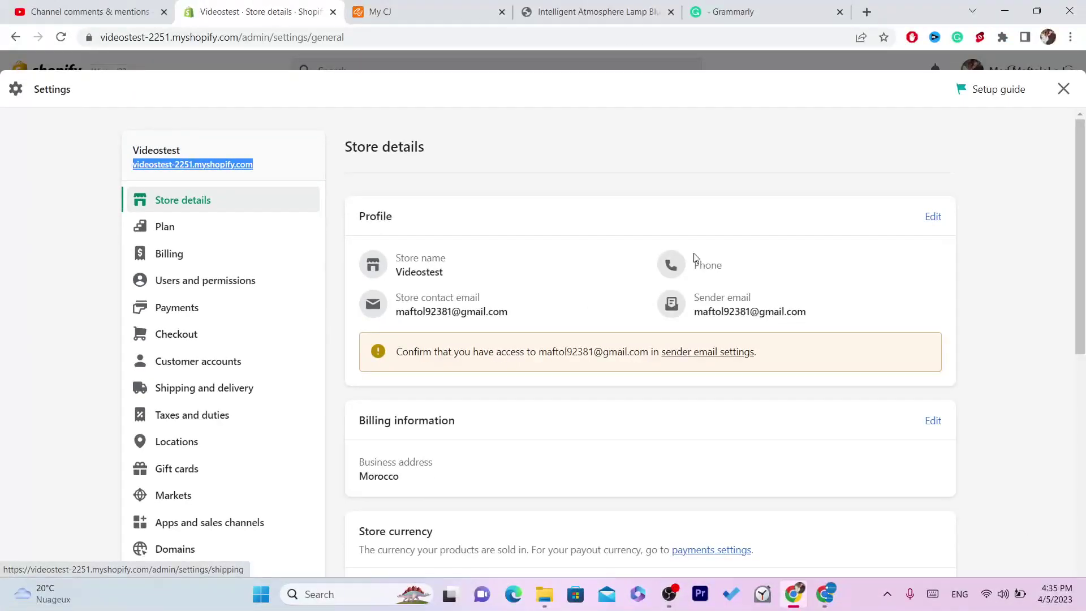
click(1051, 94)
click(1064, 89)
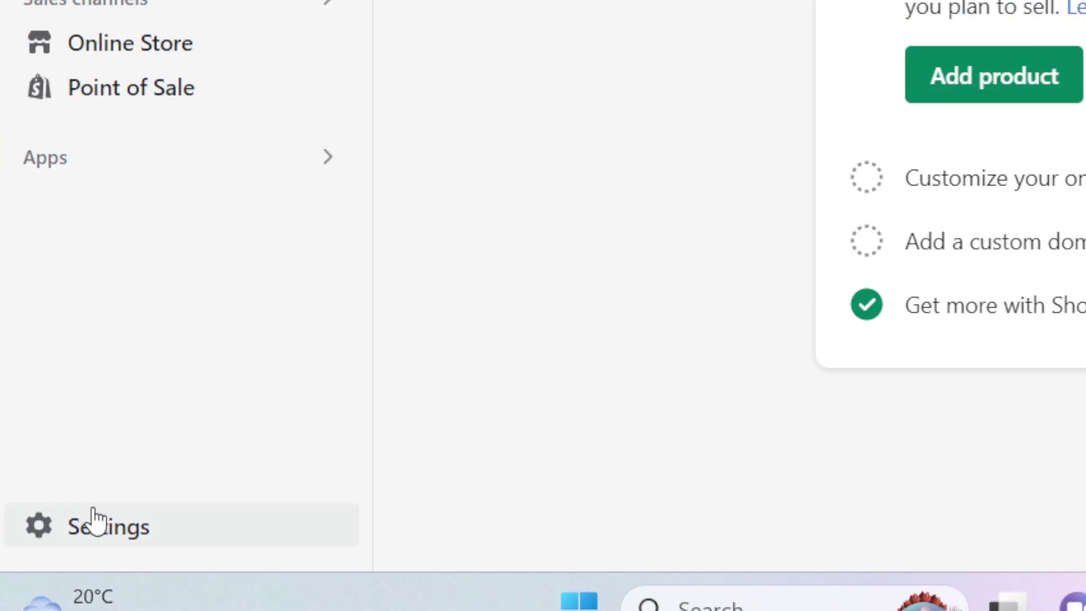
click(94, 525)
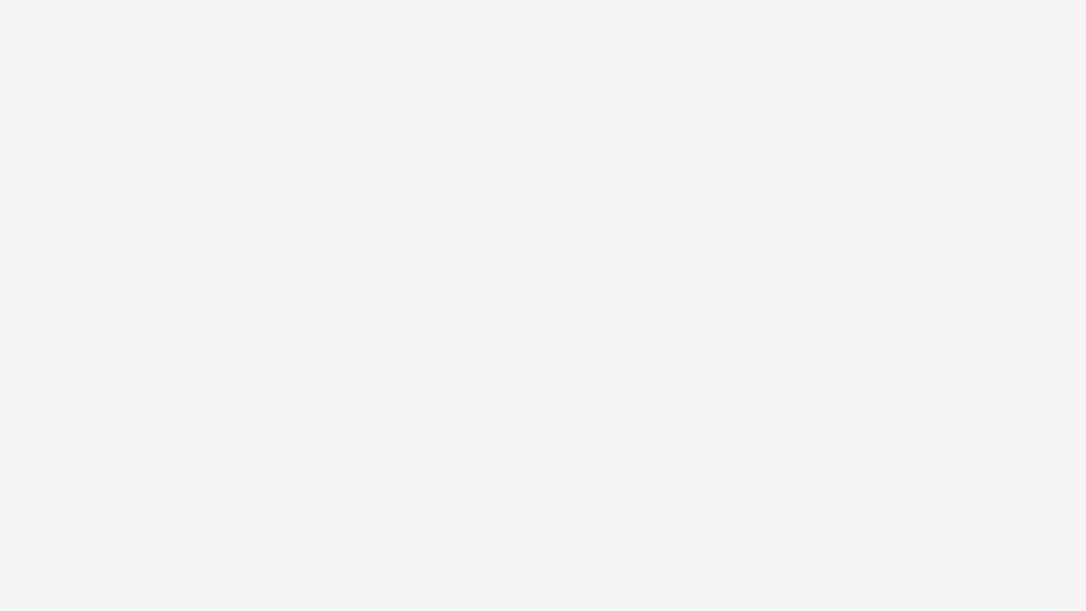
drag(256, 167, 140, 168)
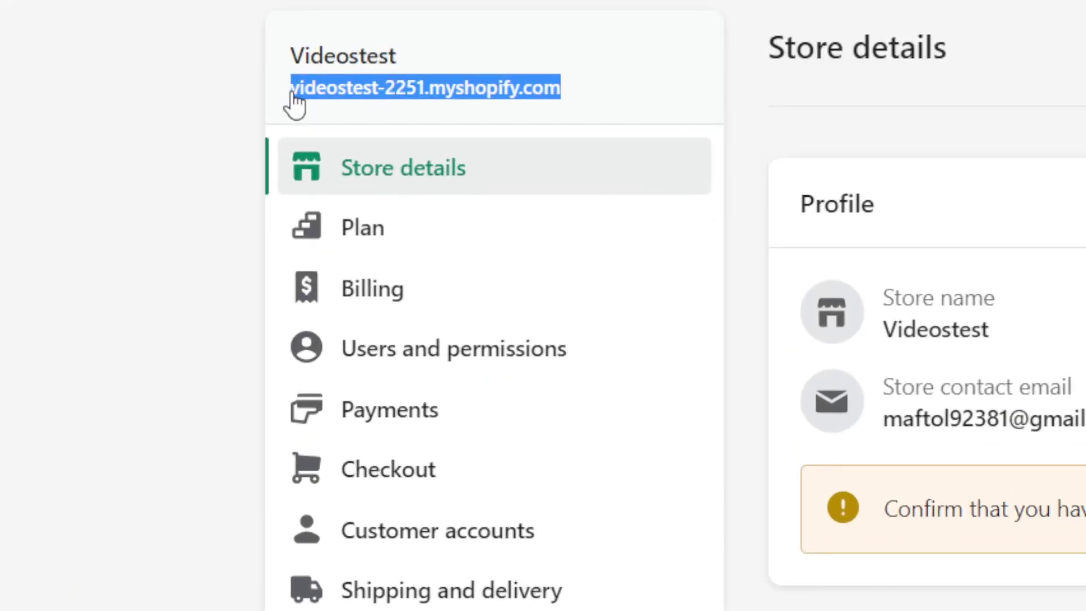
right_click(293, 98)
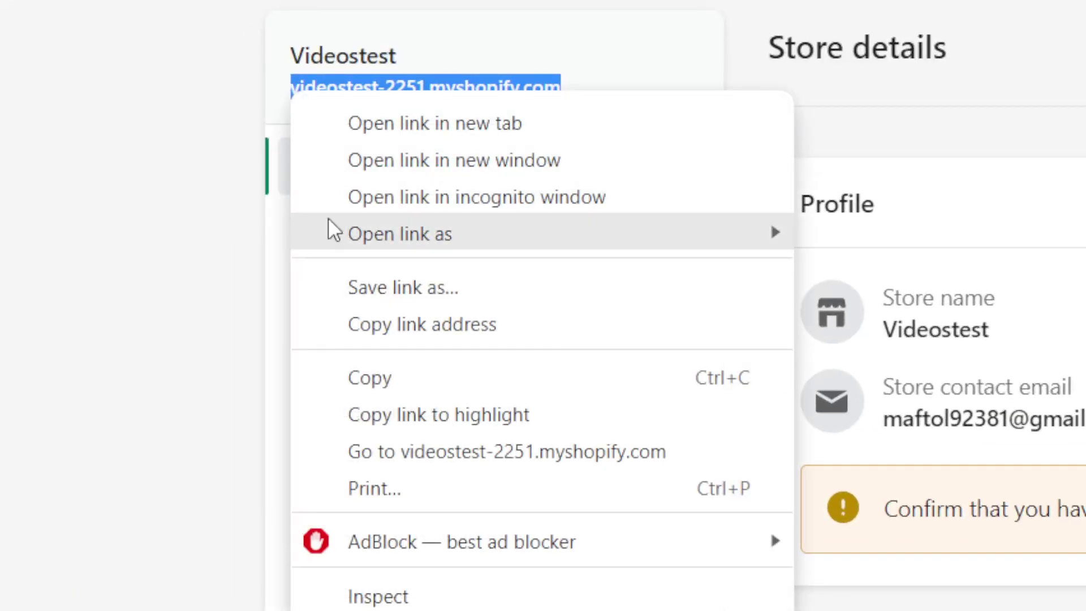
click(374, 379)
click(866, 12)
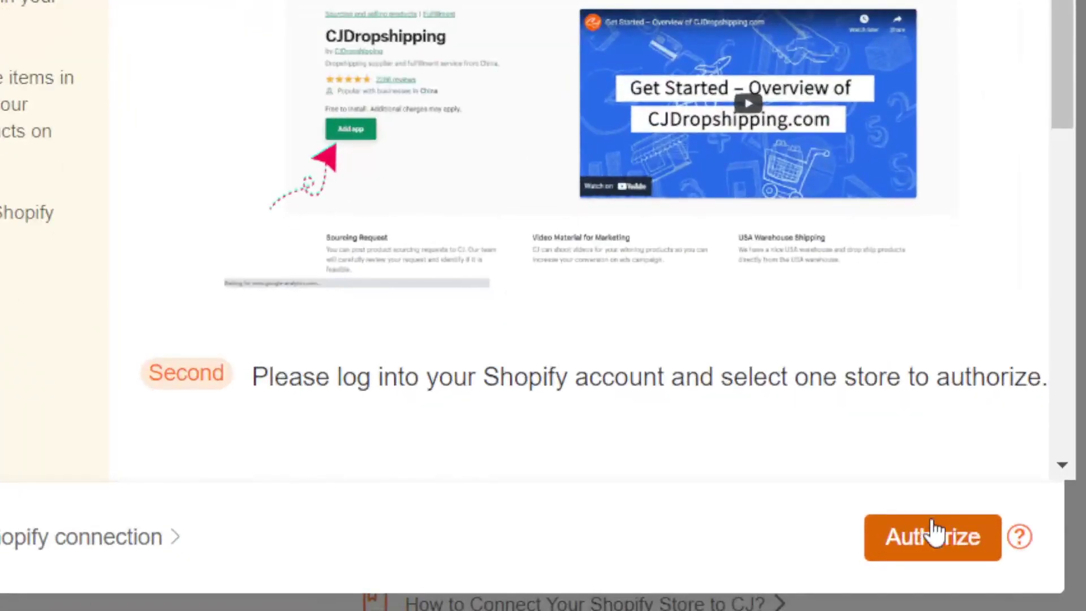
Authorize the Shopify store with the CJ account, confirming the Store Authorization Agreement
click(932, 535)
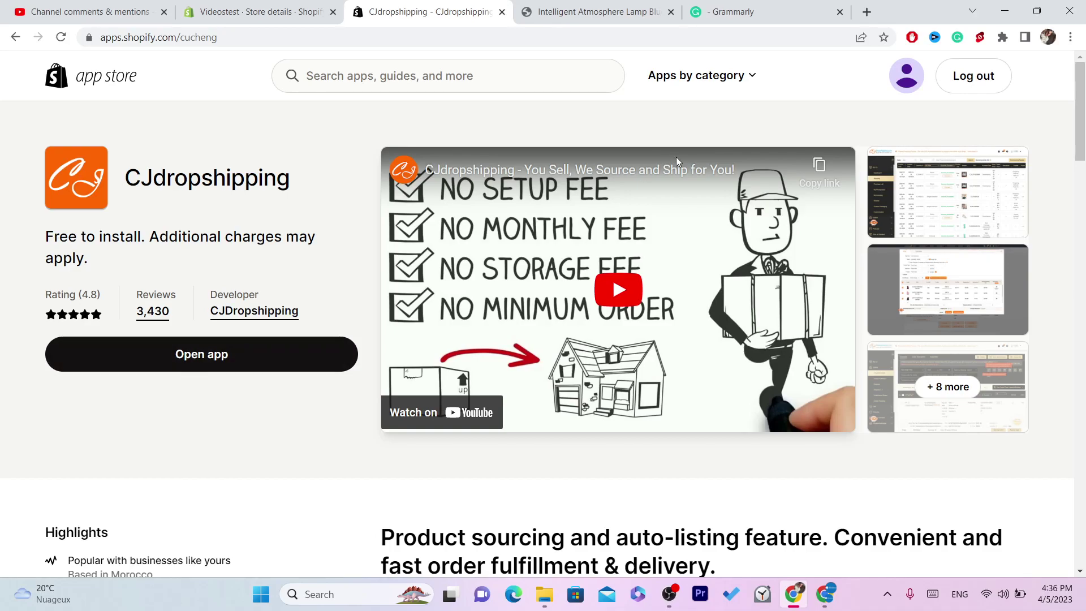
click(209, 355)
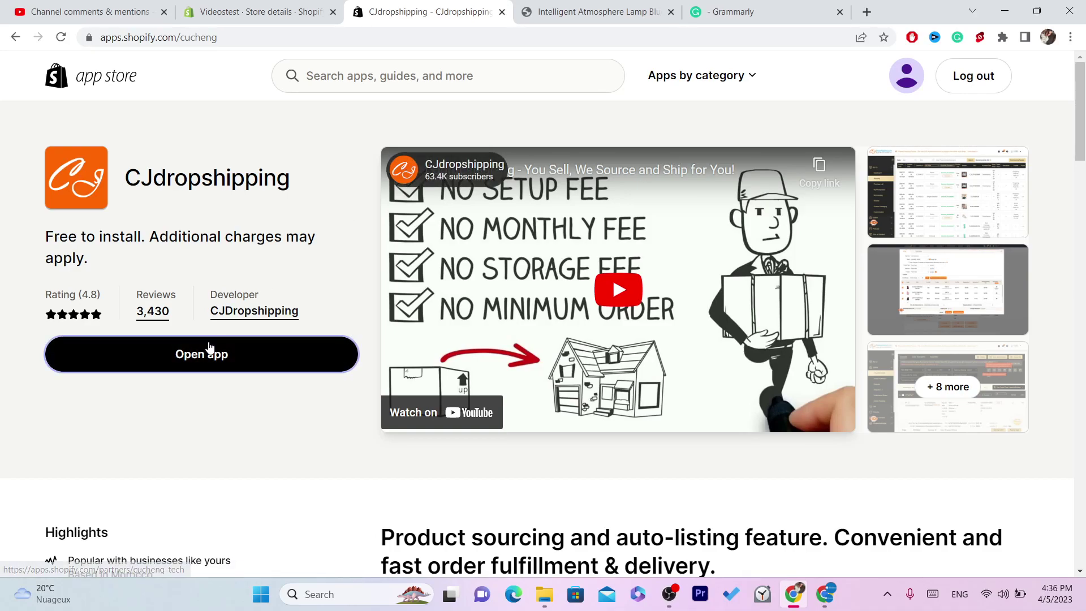
click(453, 38)
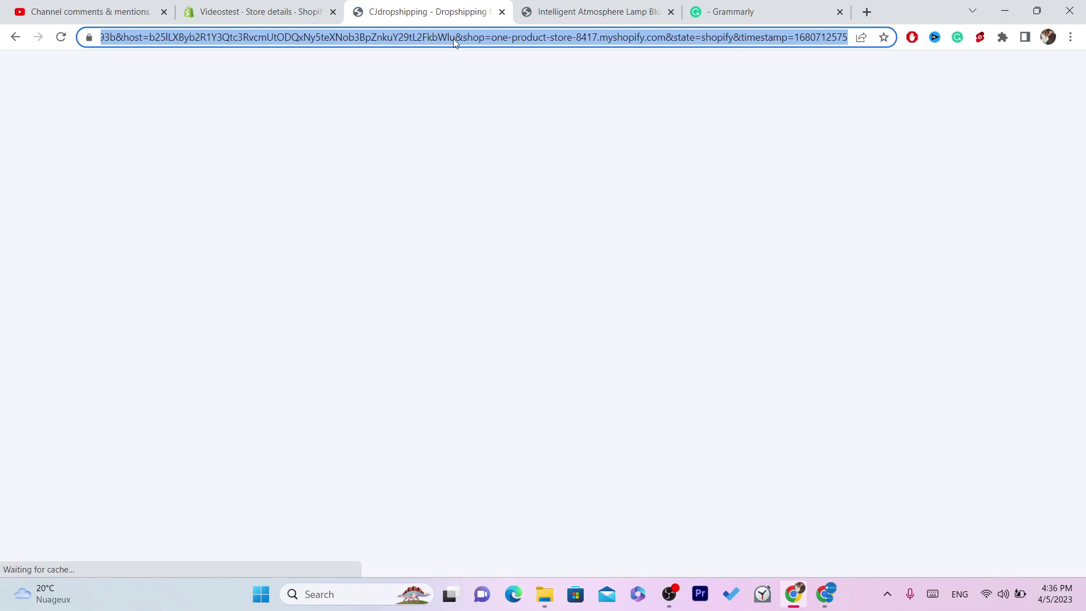
double_click(455, 38)
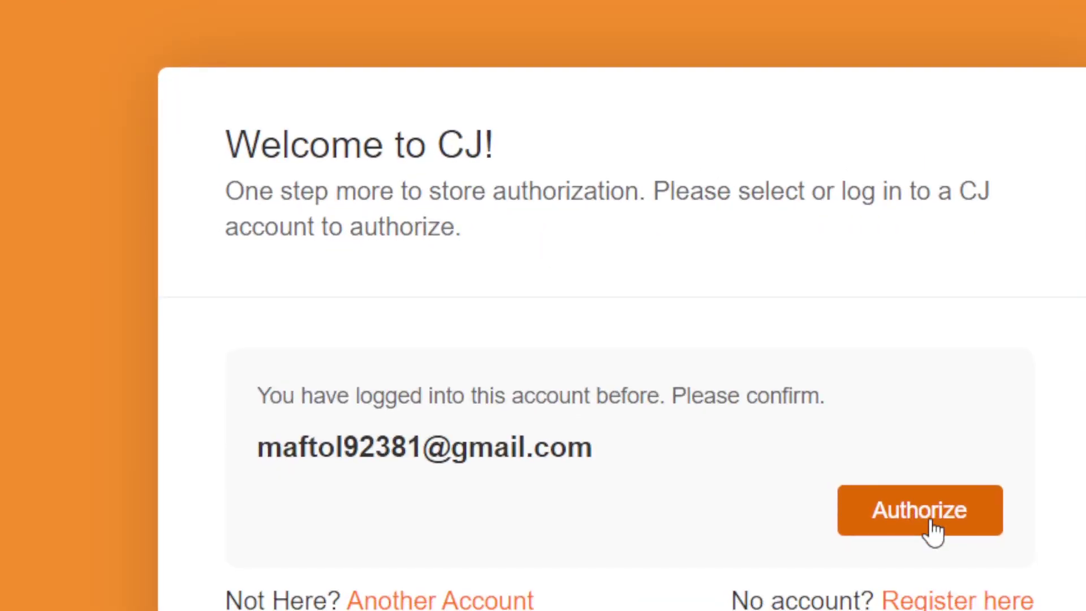
click(676, 363)
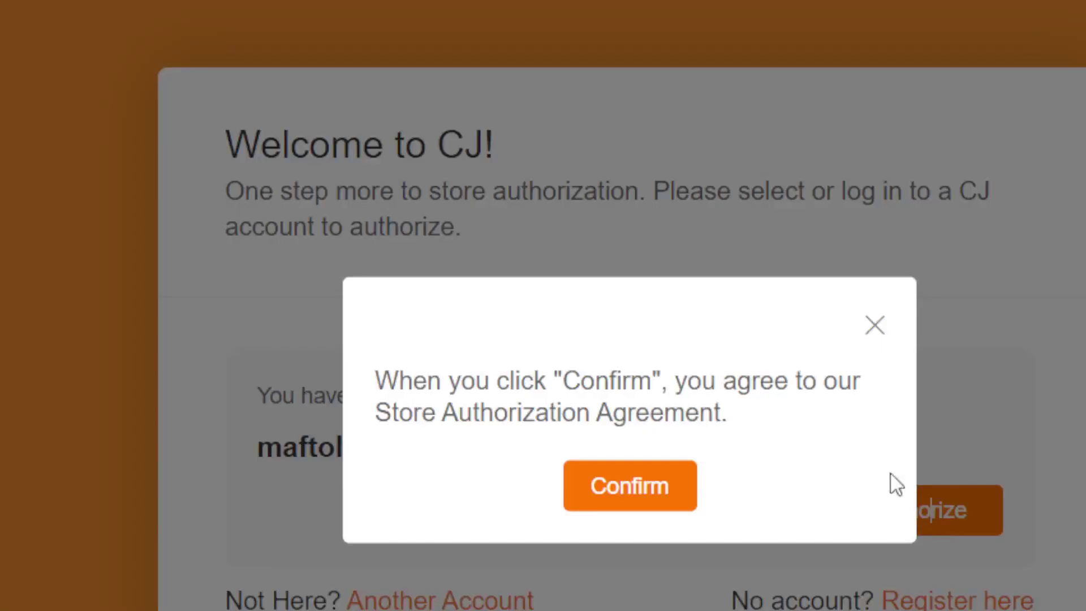
click(642, 482)
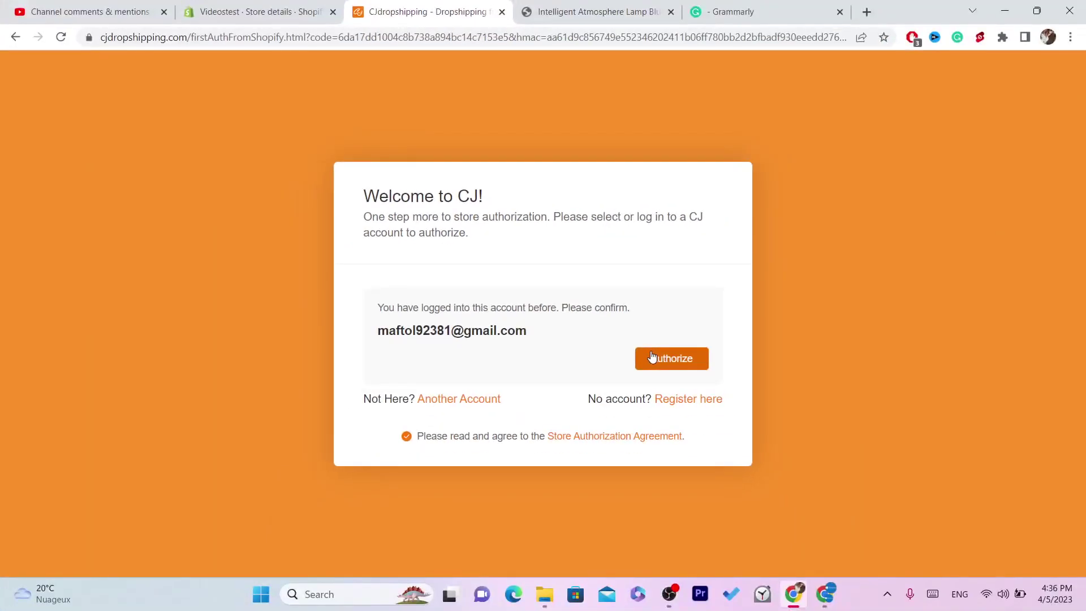
double_click(875, 508)
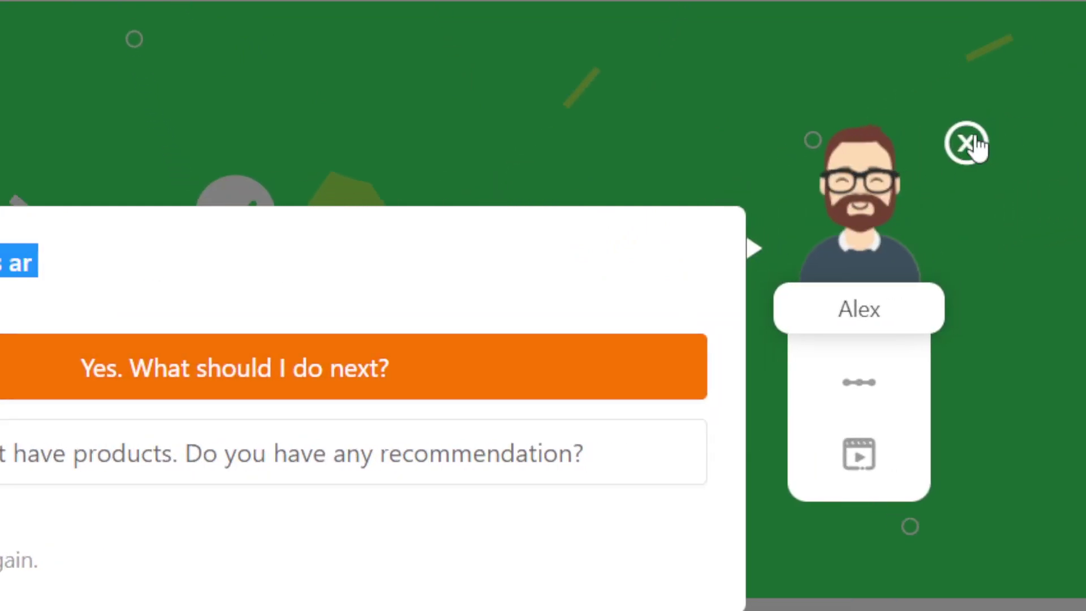
Find the summer women's loose sleeveless jumpsuit under Trending Products and open its page
click(977, 141)
scroll(543, 339, down, 5)
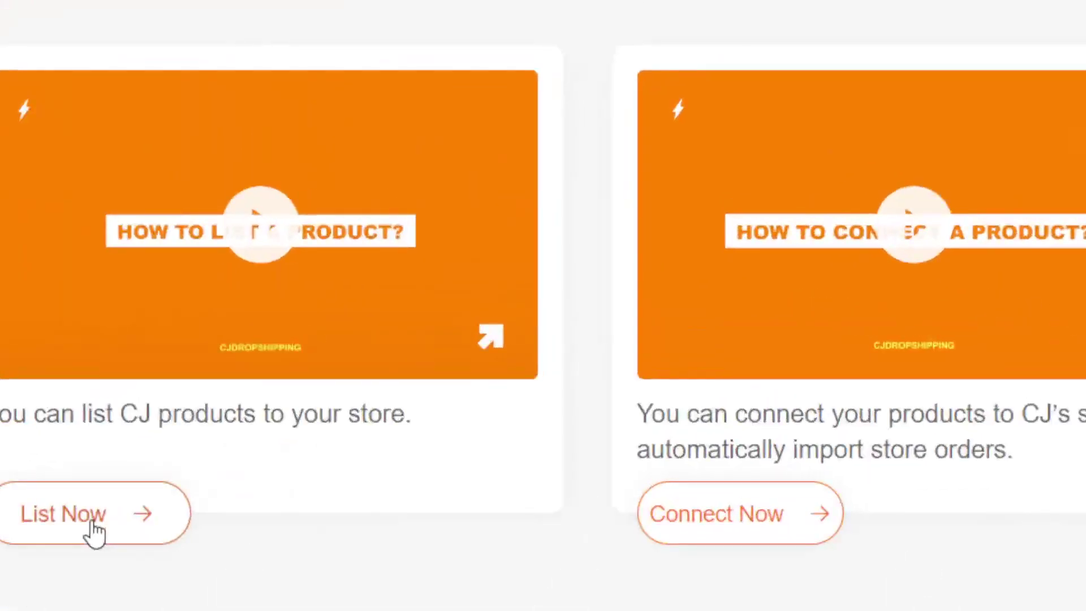
click(79, 523)
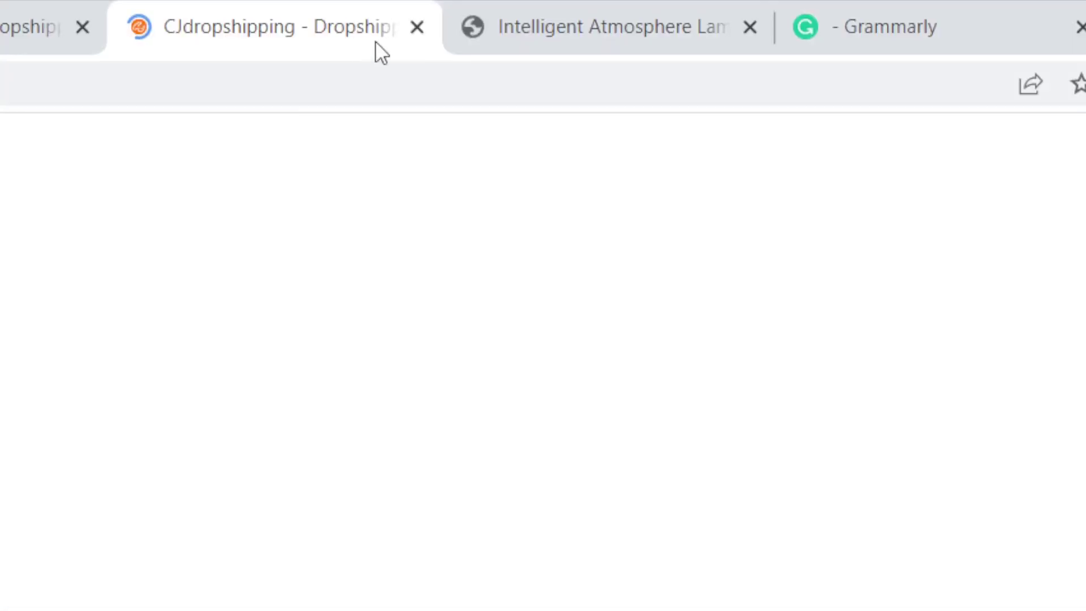
scroll(544, 340, down, 5)
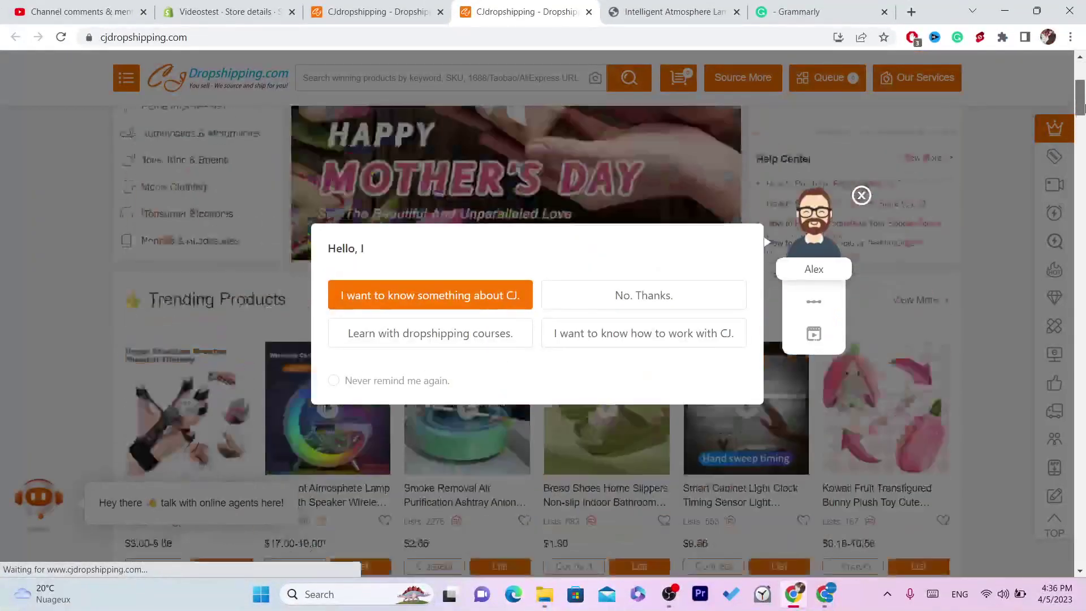
click(861, 195)
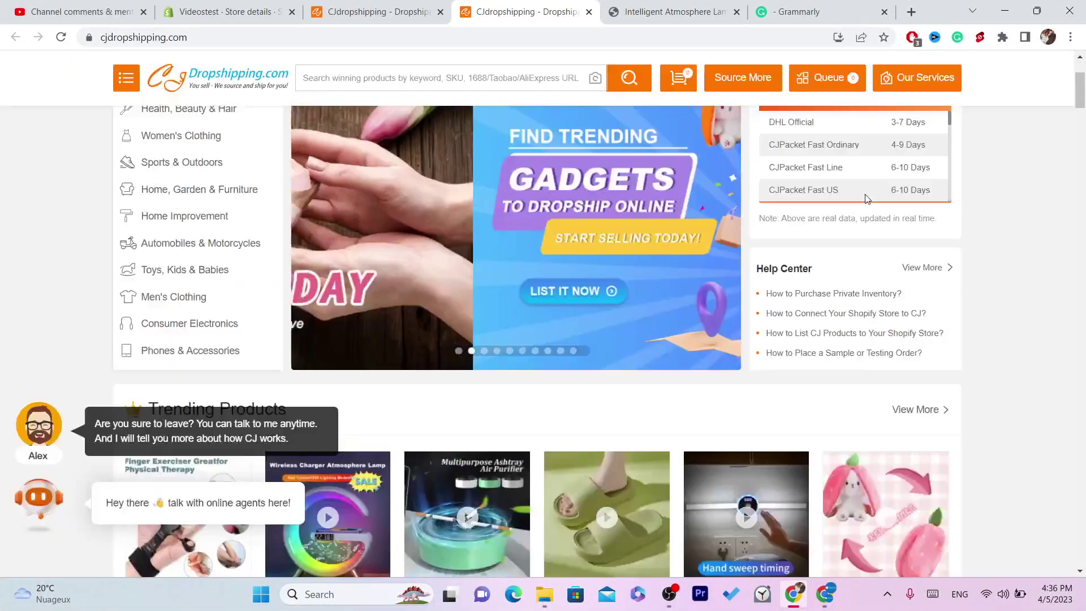
scroll(1082, 94, down, 8)
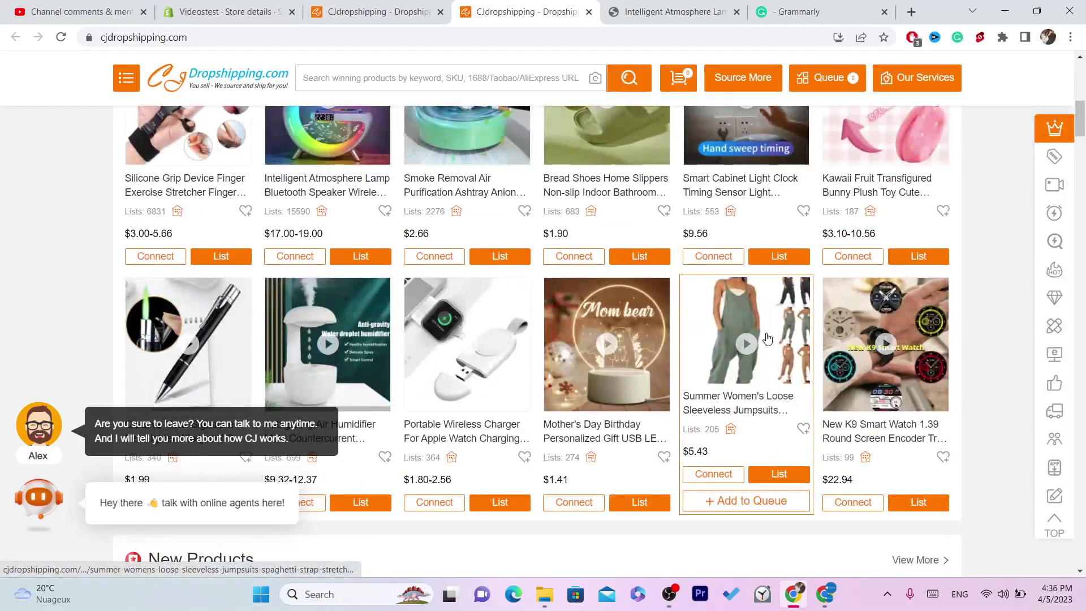
click(768, 337)
Start listing the jumpsuit to the connected Shopify store from its product page
click(568, 38)
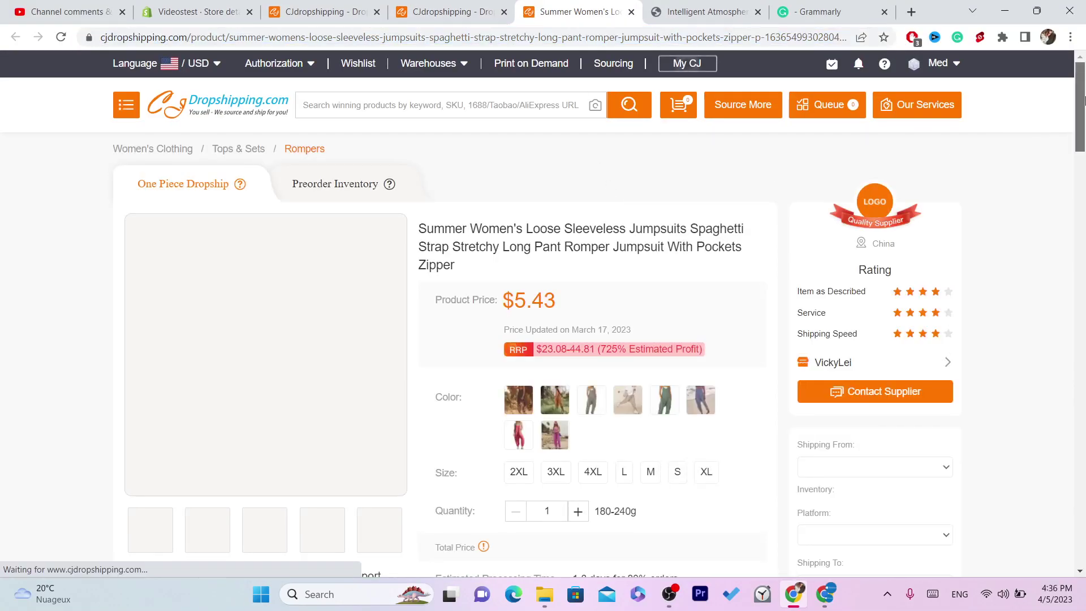
drag(1083, 96, 1084, 141)
scroll(1085, 142, down, 3)
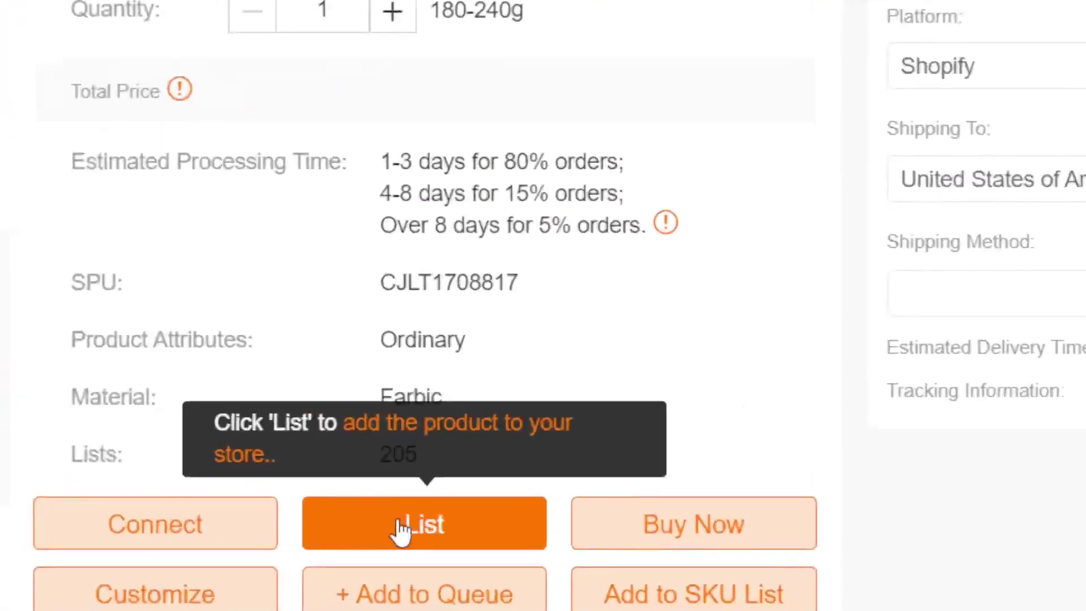
click(380, 541)
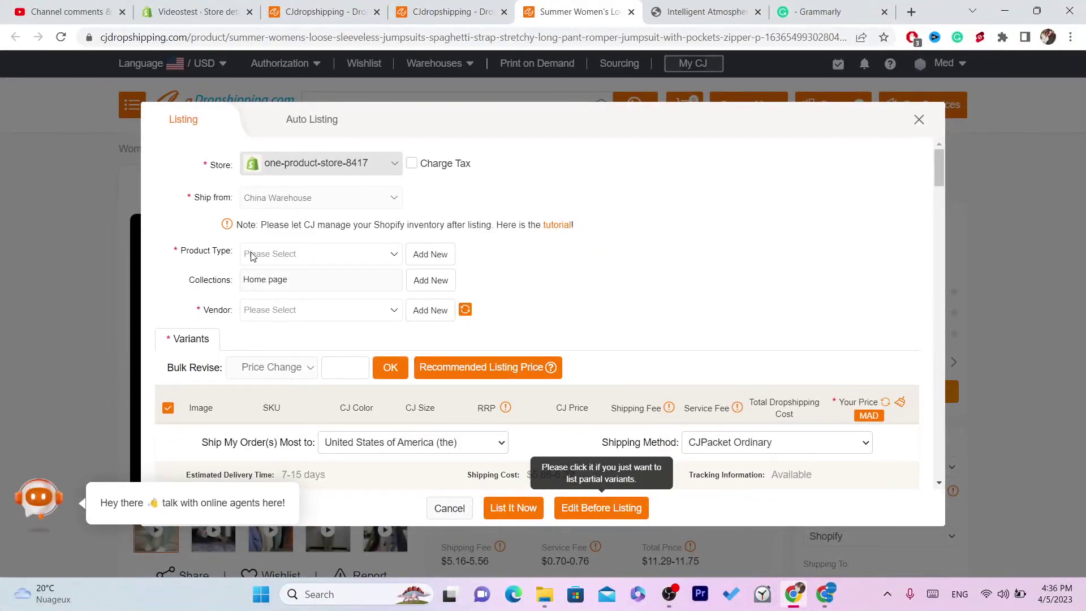
click(272, 256)
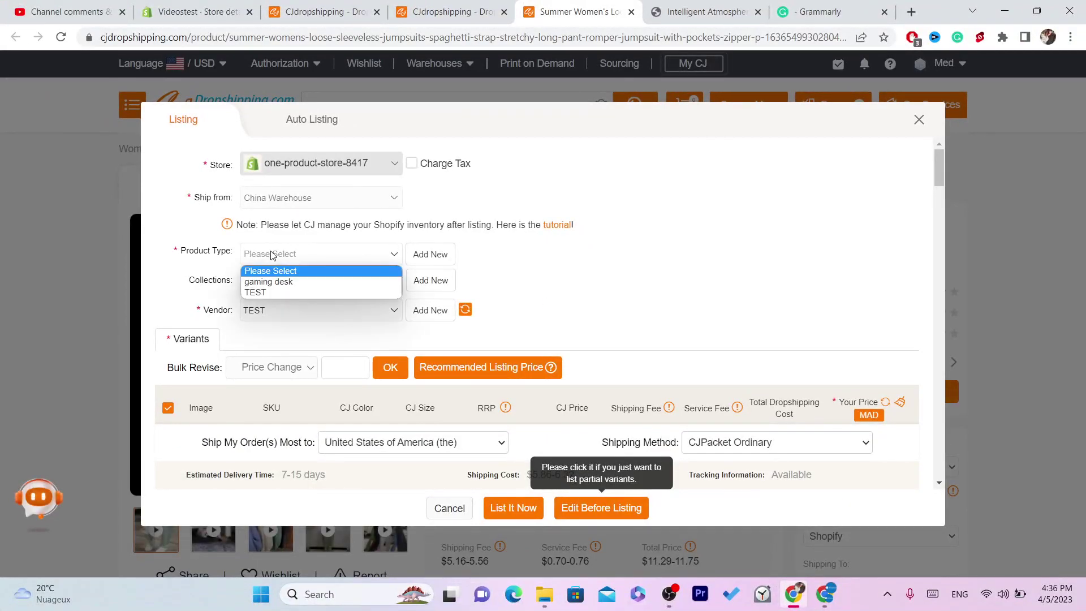
Choose TEST as the product type and scroll past the Home page collection to the variants
click(283, 292)
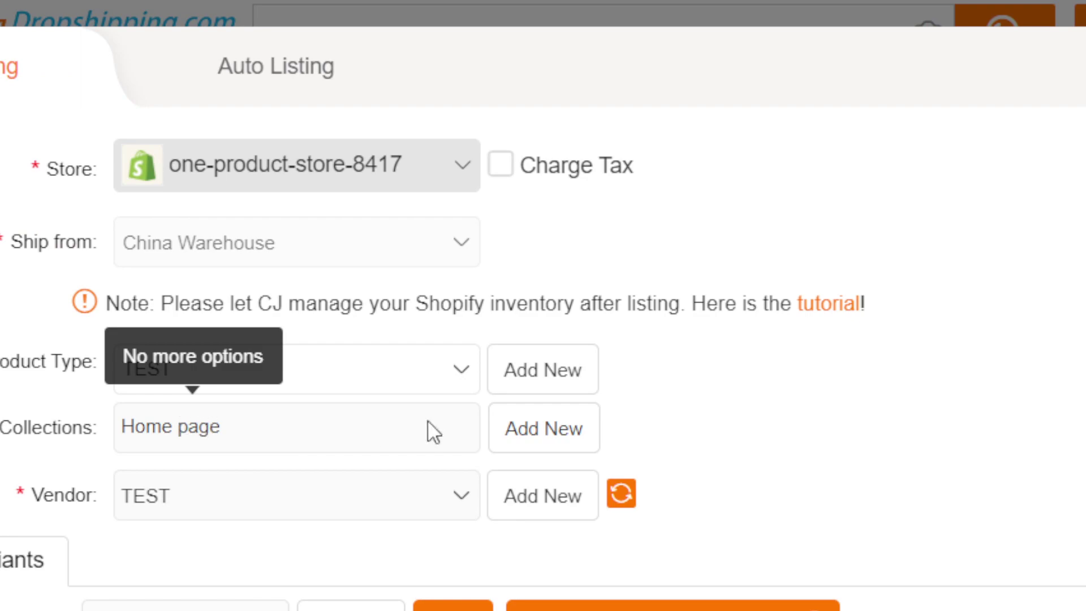
click(222, 432)
triple_click(222, 433)
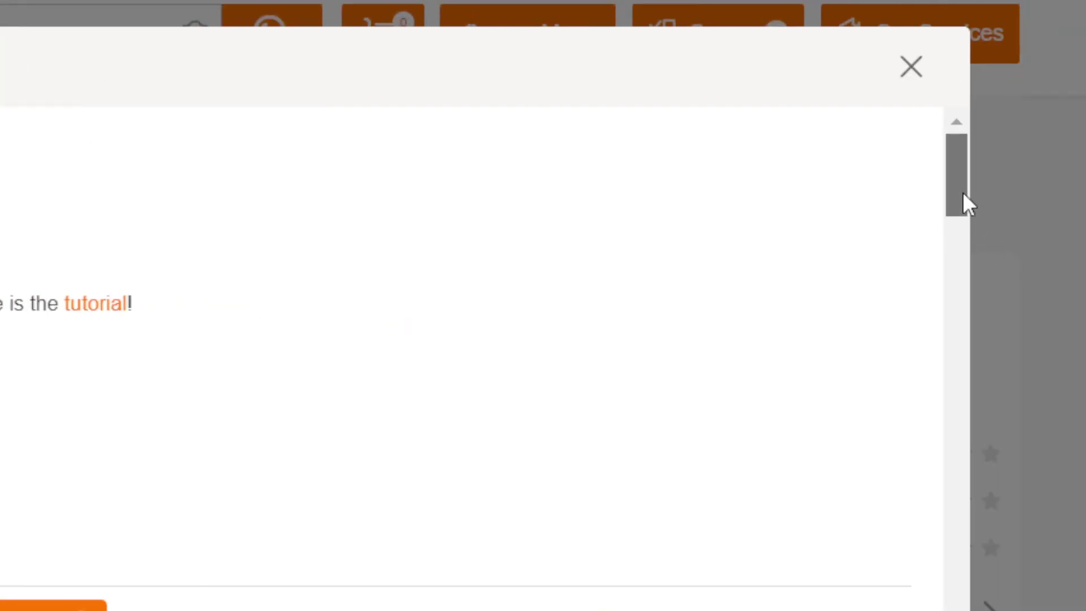
drag(962, 192, 955, 219)
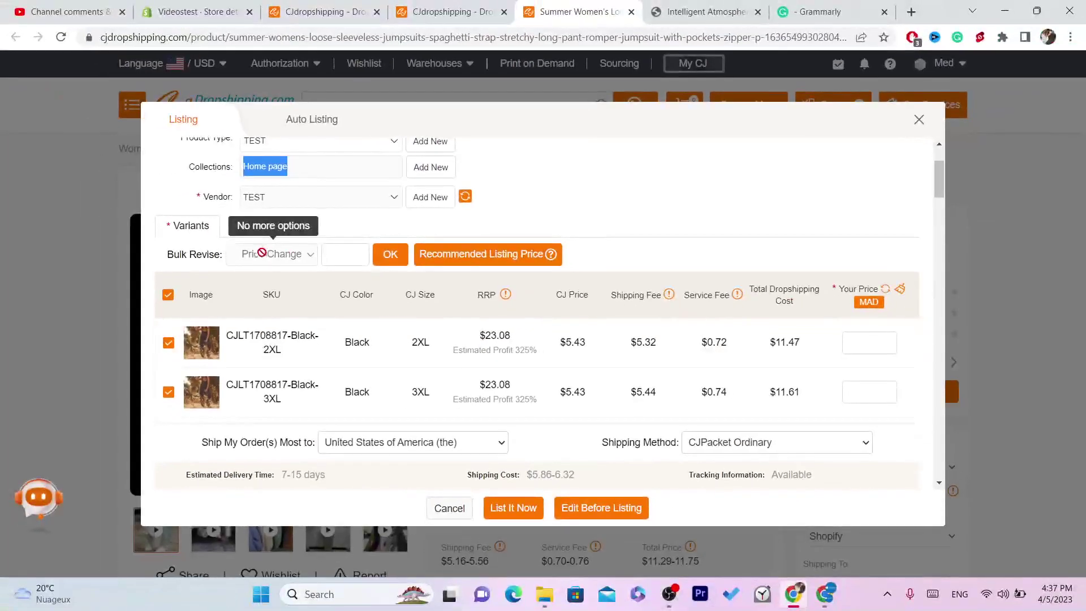
click(347, 253)
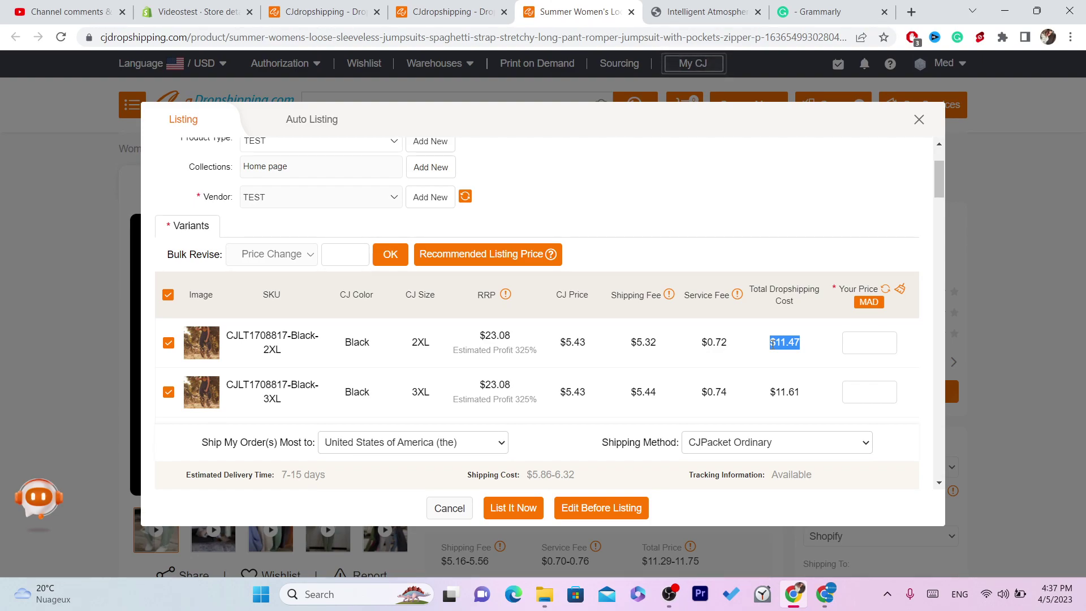
Review the variants' Total Dropshipping Cost of $11.47 and enter 30
drag(759, 287, 803, 348)
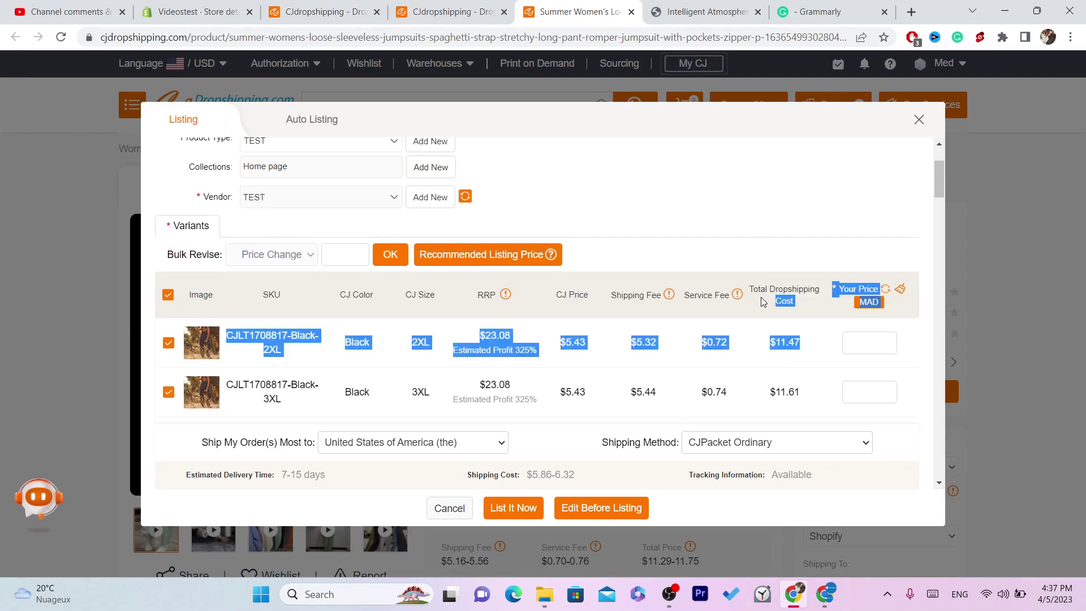
click(761, 300)
mouse_move(761, 297)
mouse_down()
mouse_move(801, 350)
mouse_move(765, 287)
mouse_up()
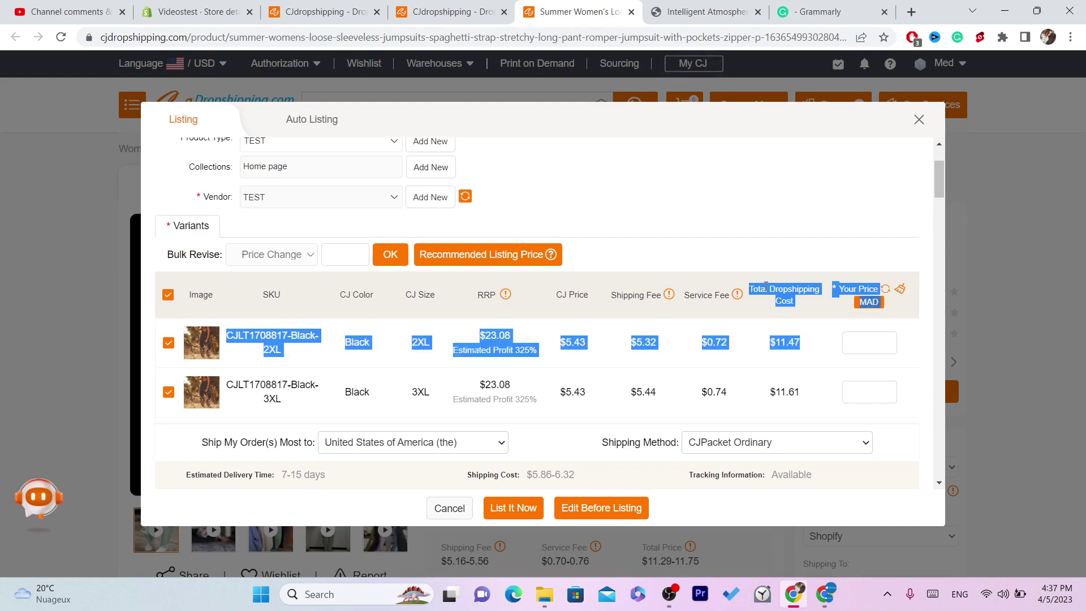
click(772, 342)
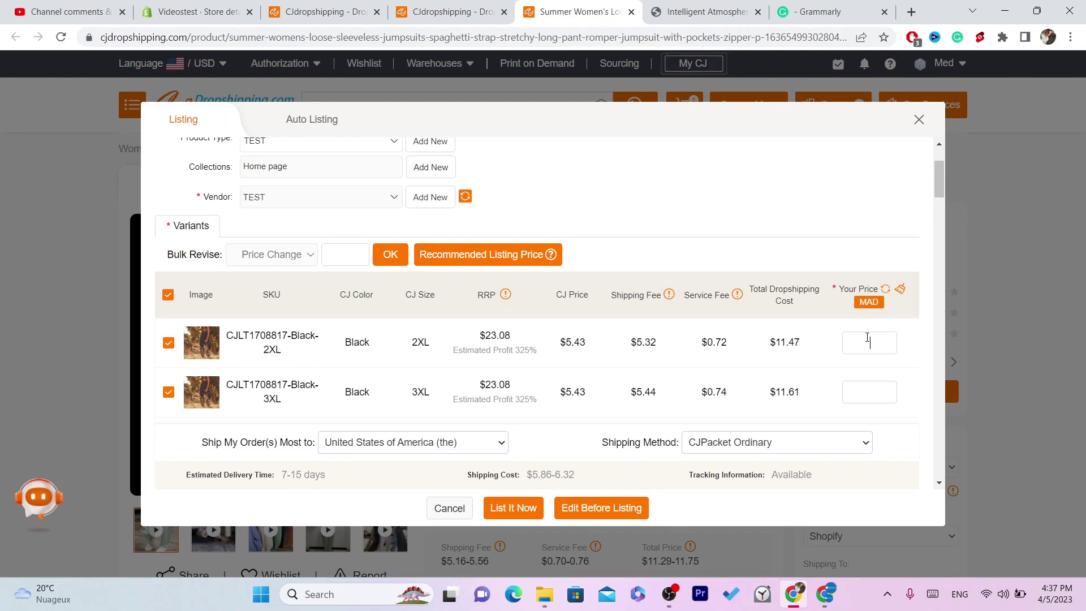
text(30)
Apply a bulk price of 39.99 to every jumpsuit variant's Your Price
click(352, 255)
text(39.99)
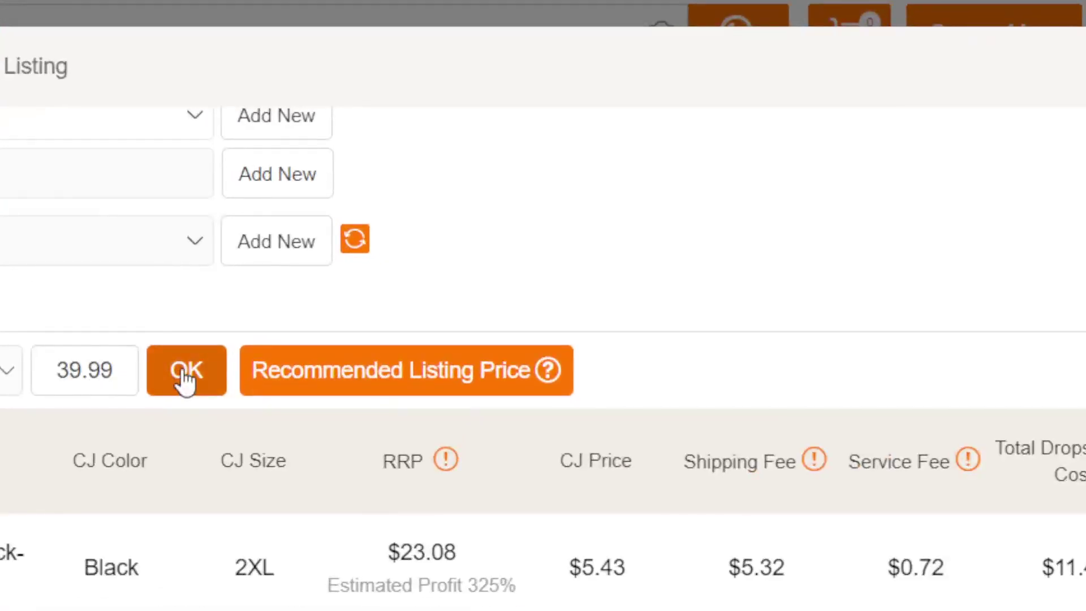
click(186, 374)
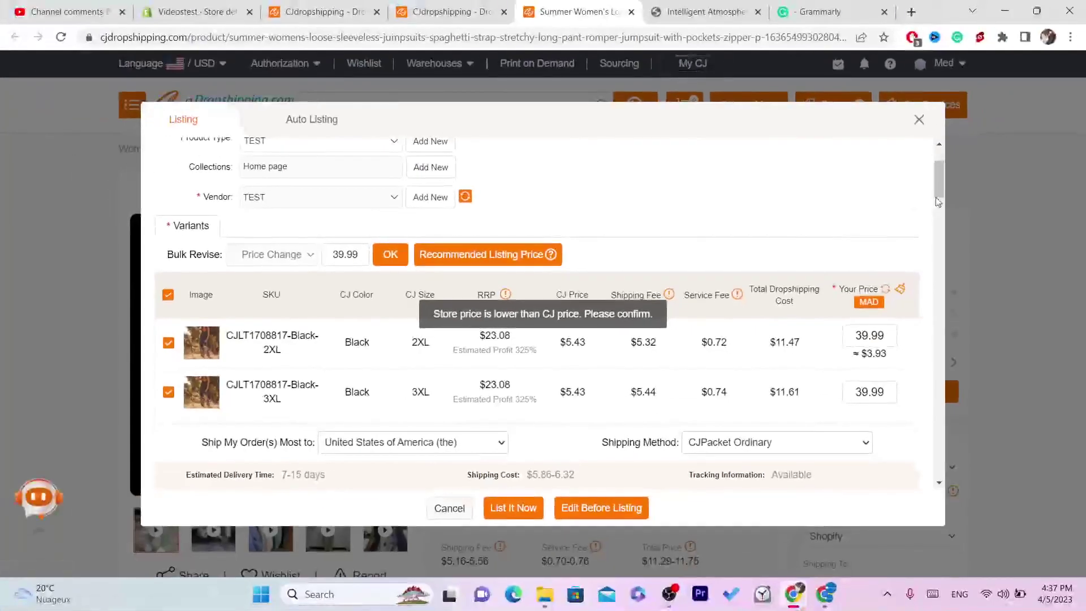
drag(940, 178, 894, 433)
scroll(893, 434, up, 15)
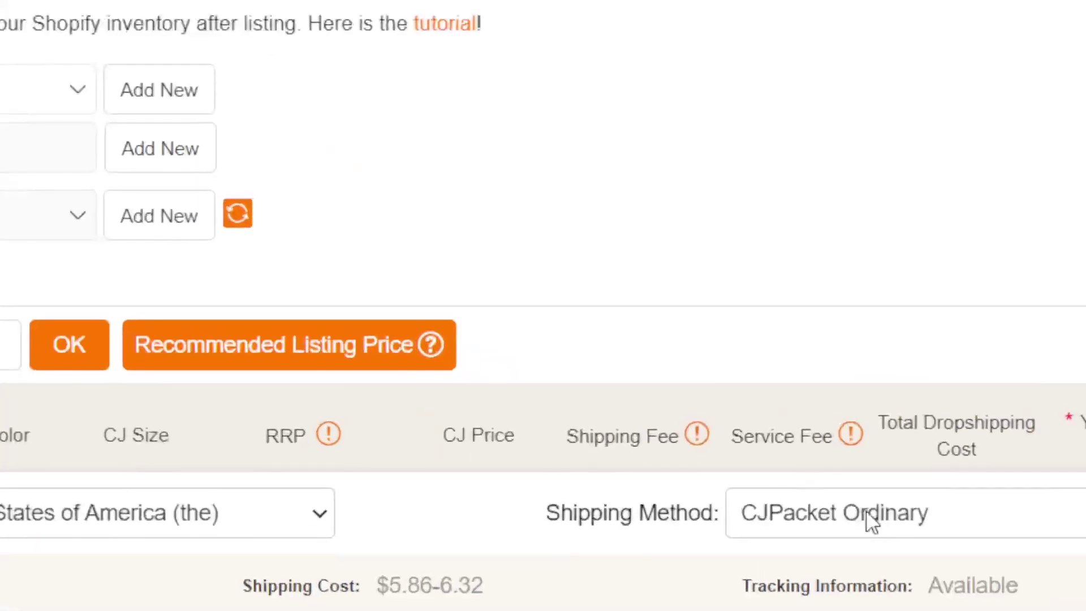
Switch shipping to CJPacket Sensitive (8-18 days) and list the jumpsuit now
click(742, 443)
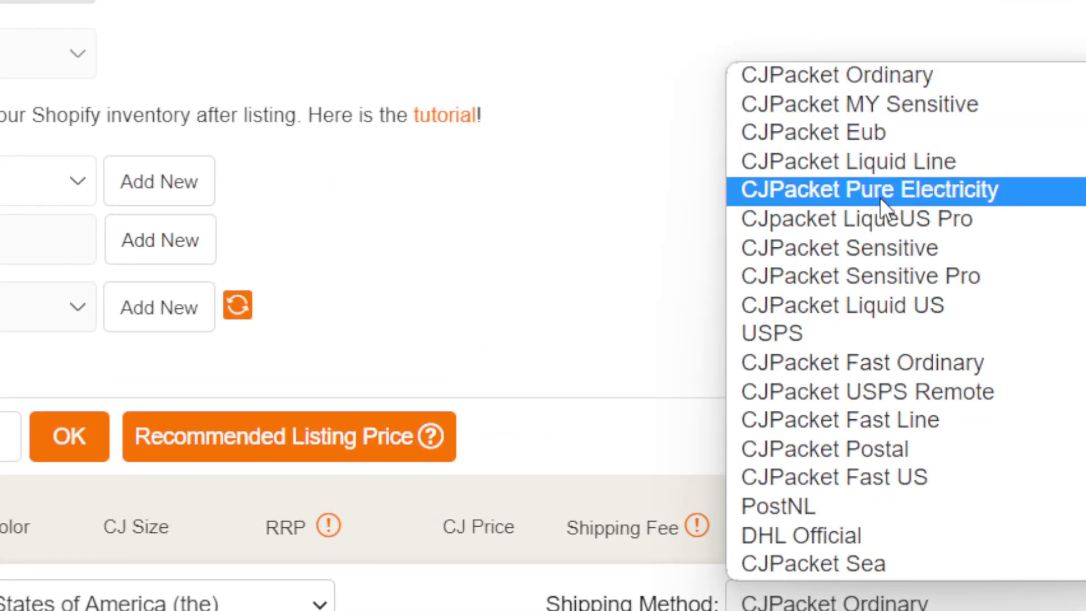
click(872, 249)
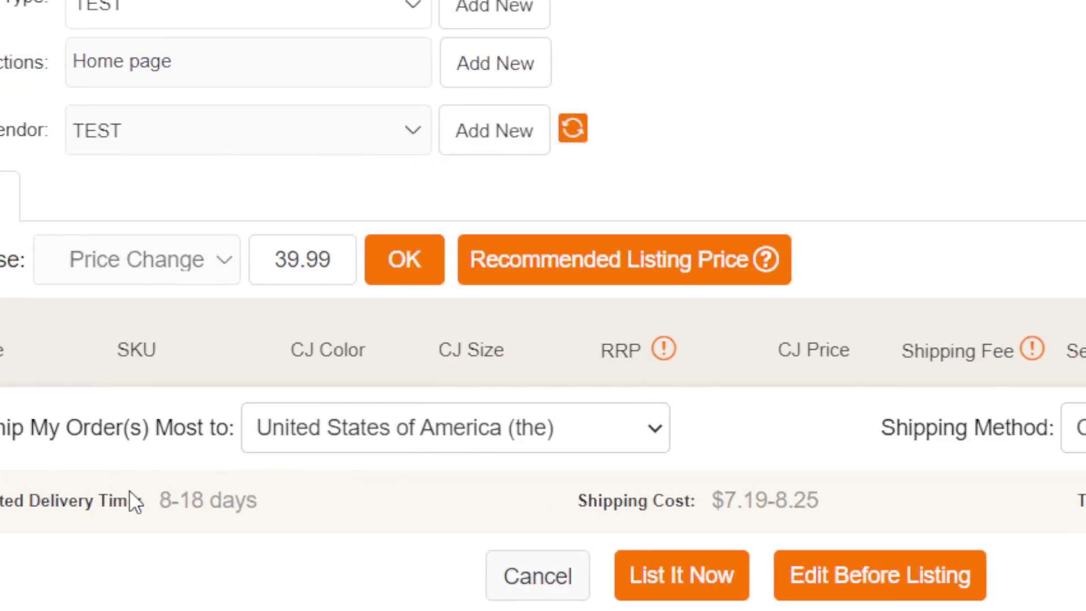
drag(146, 500, 266, 504)
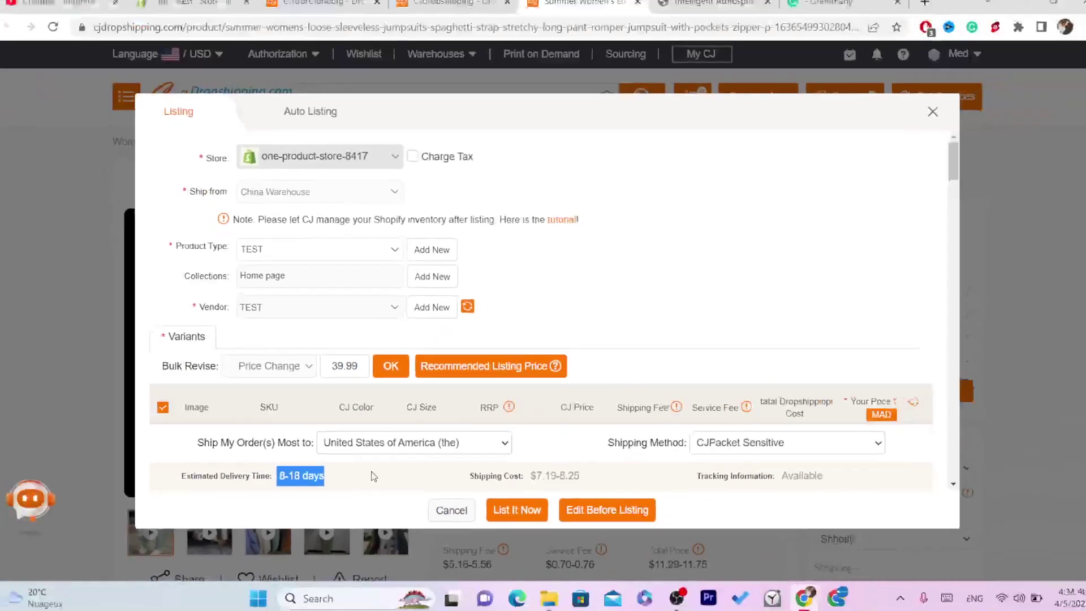
click(494, 505)
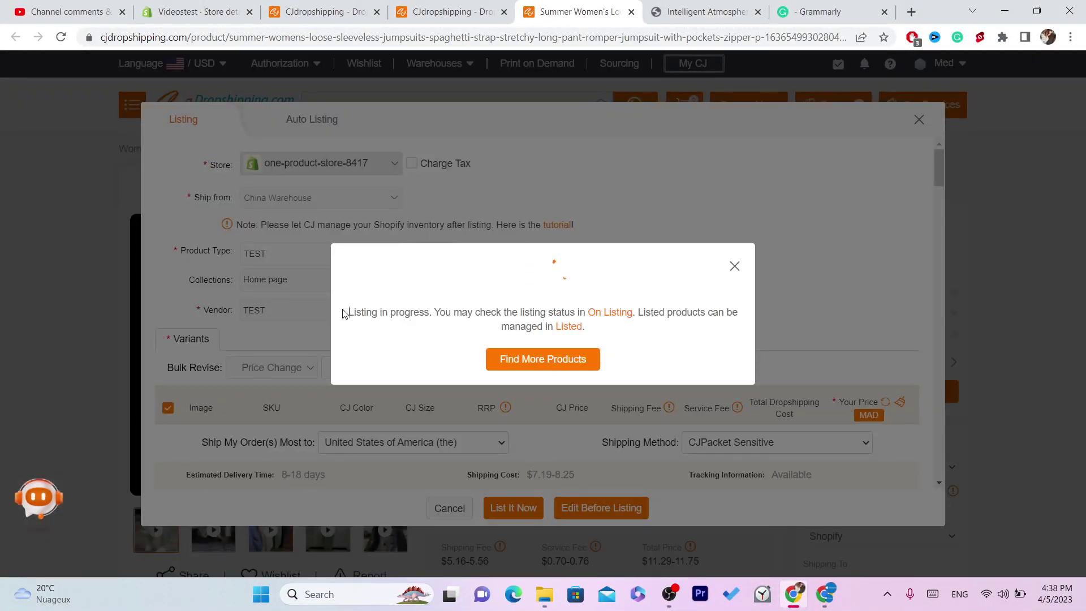
Read the Listing in progress message, then go back to the Shopify store admin
drag(347, 311, 467, 308)
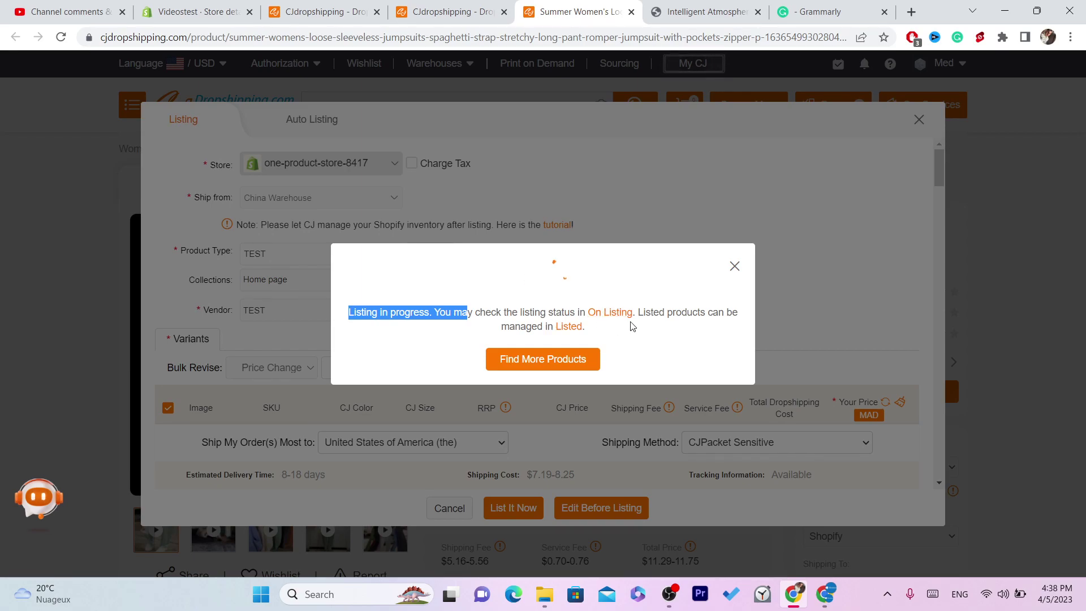
drag(639, 310, 663, 334)
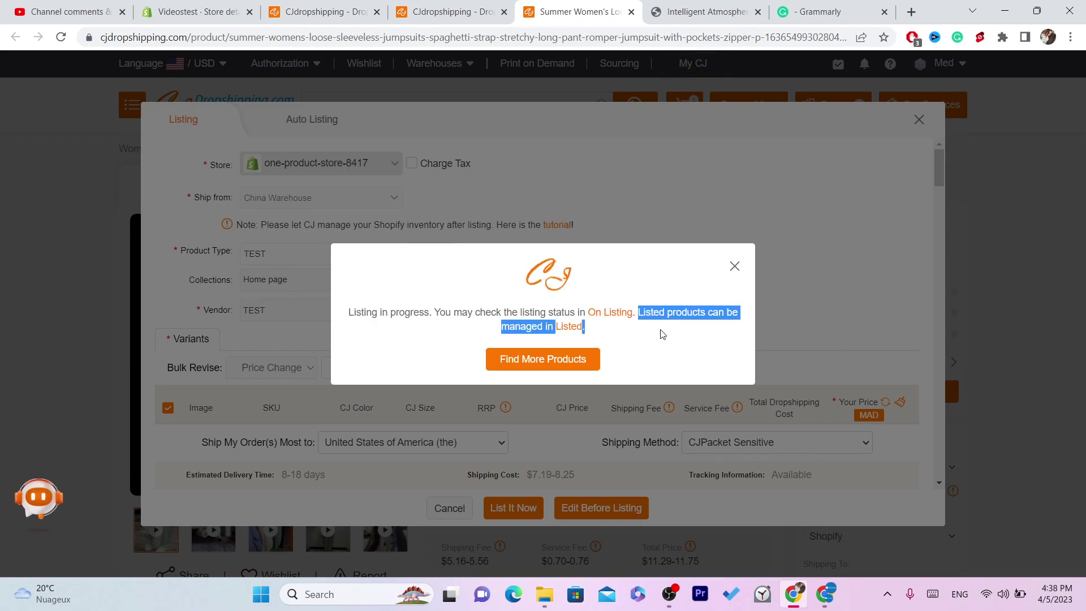
click(662, 334)
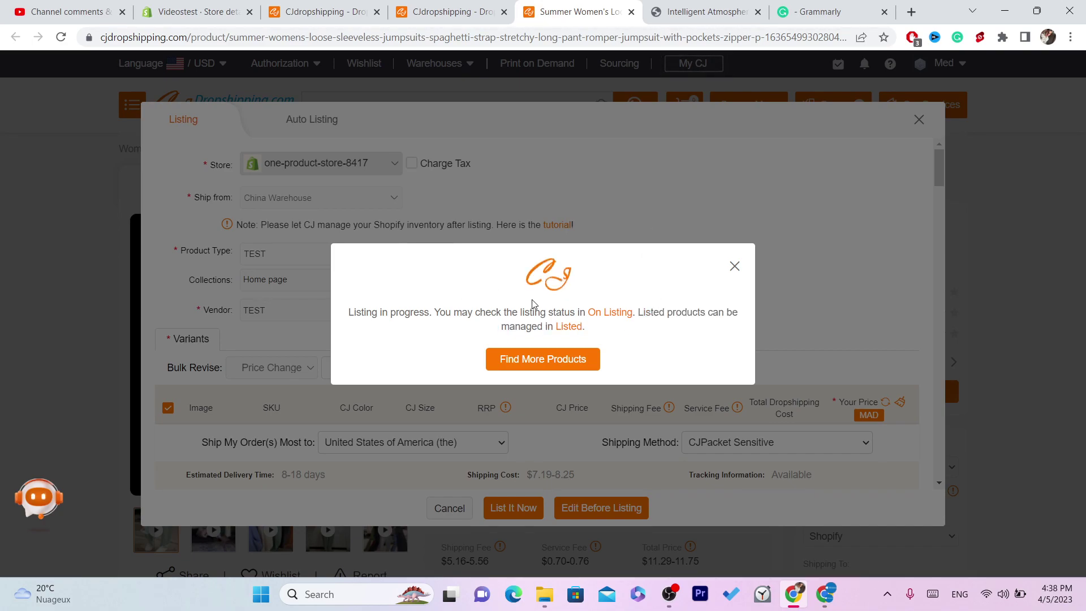
click(181, 6)
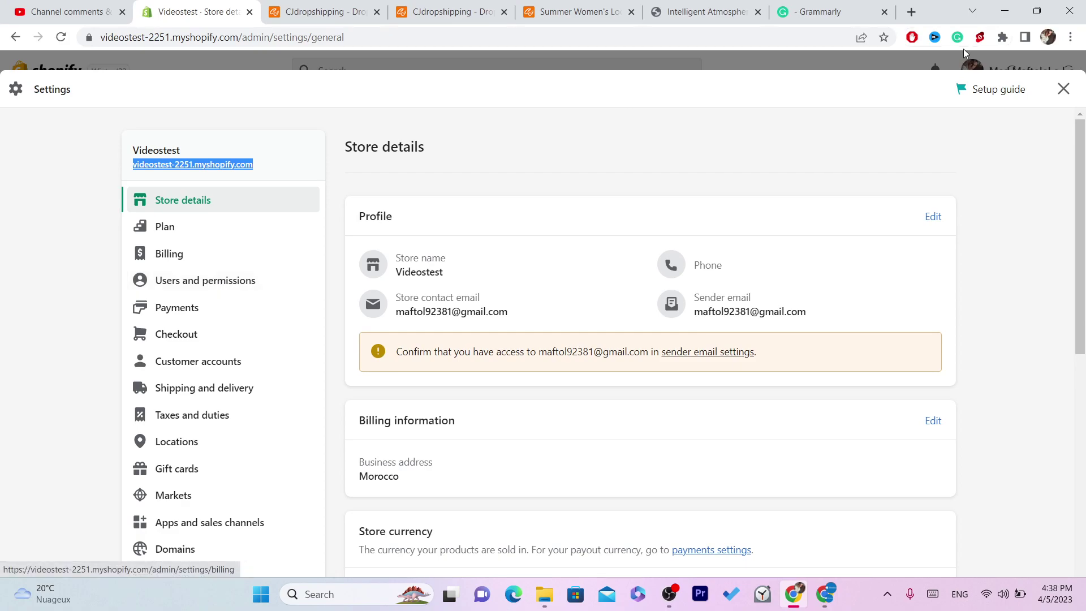
Check the empty Shopify Products list and live storefront, then reload Products for the jumpsuit
click(1064, 89)
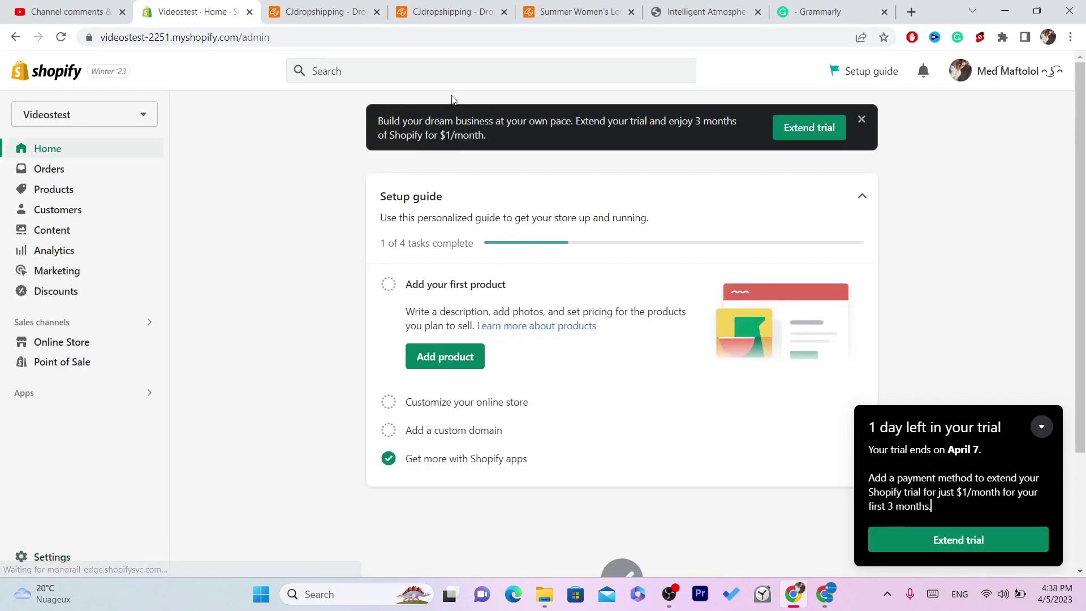
click(59, 191)
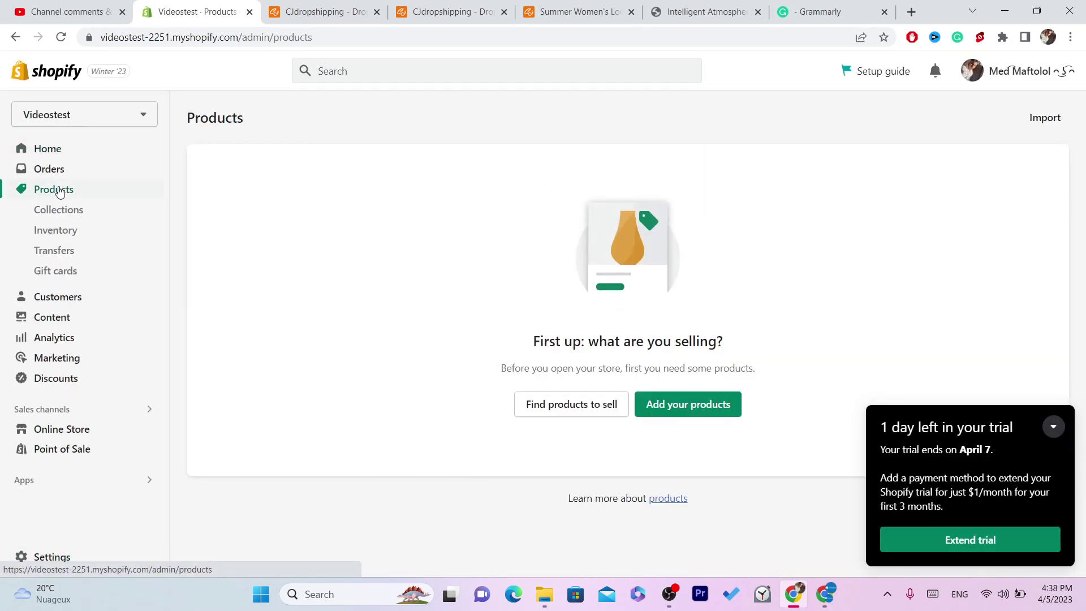
click(61, 43)
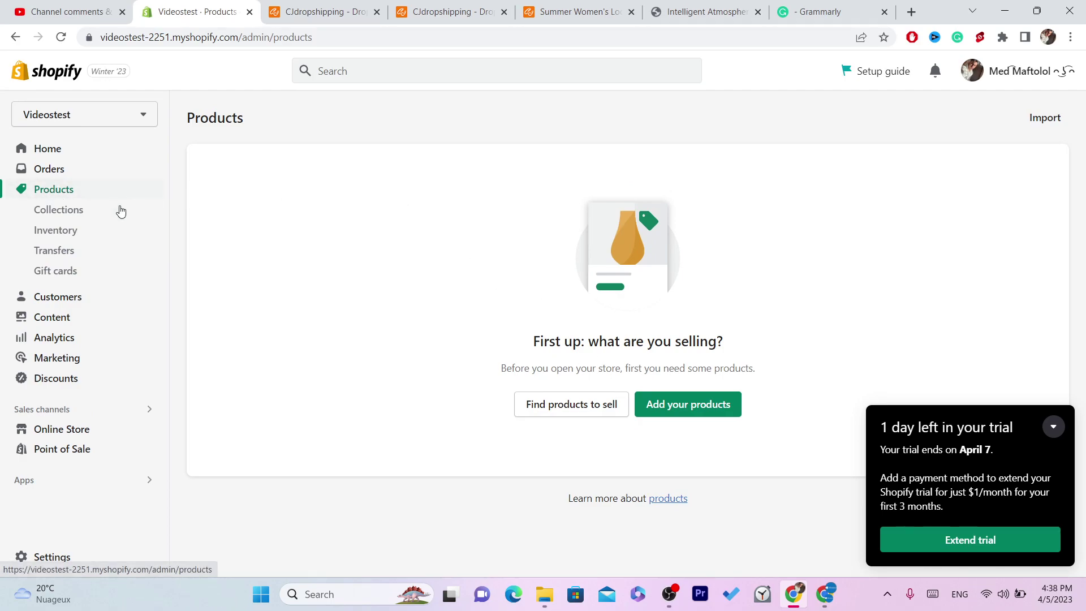
click(148, 429)
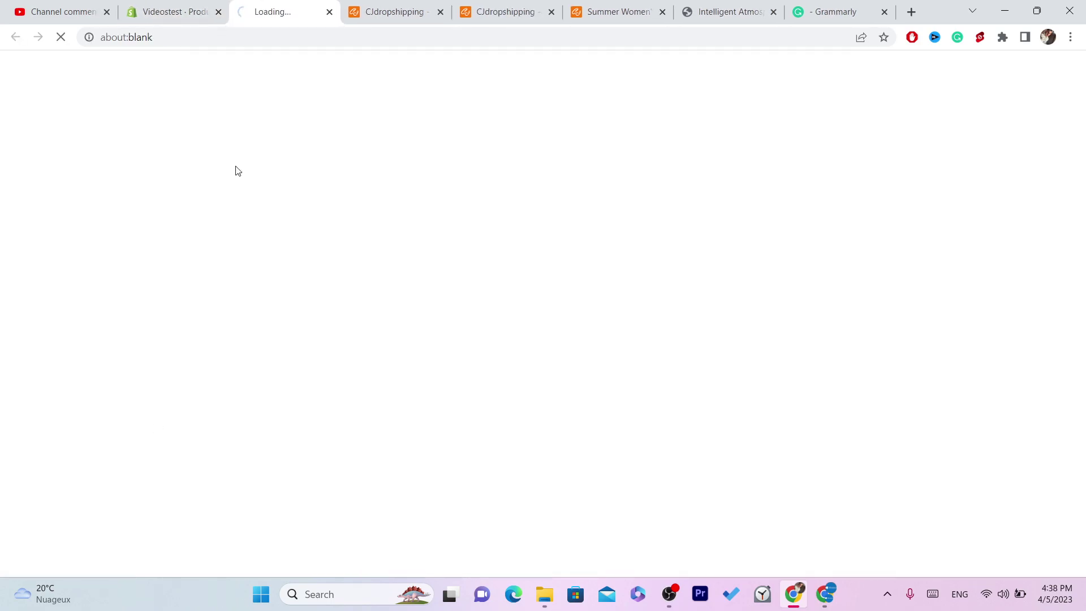
scroll(503, 261, down, 10)
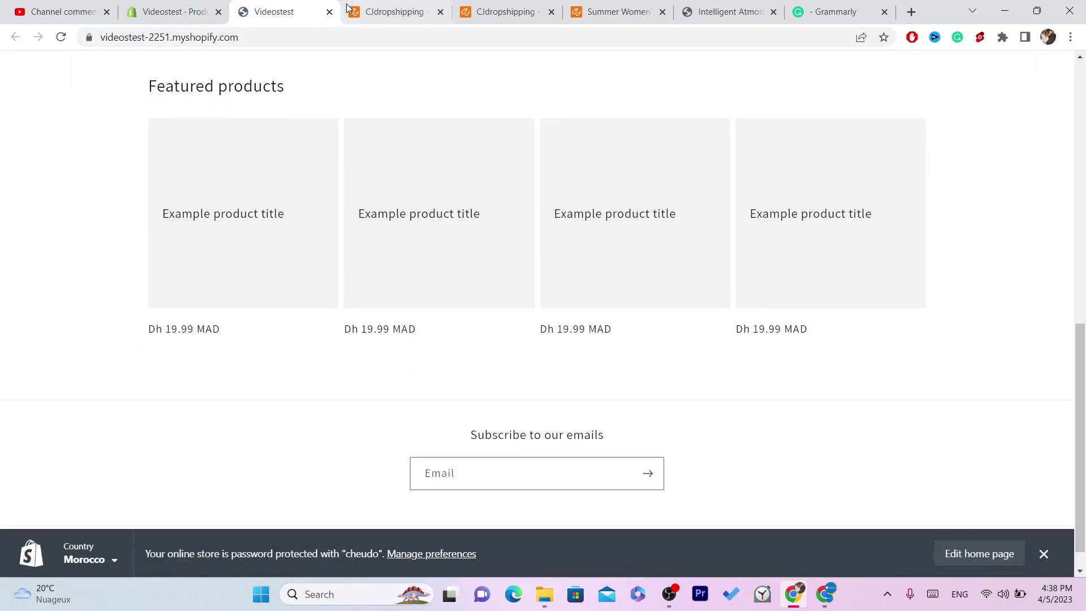
click(329, 12)
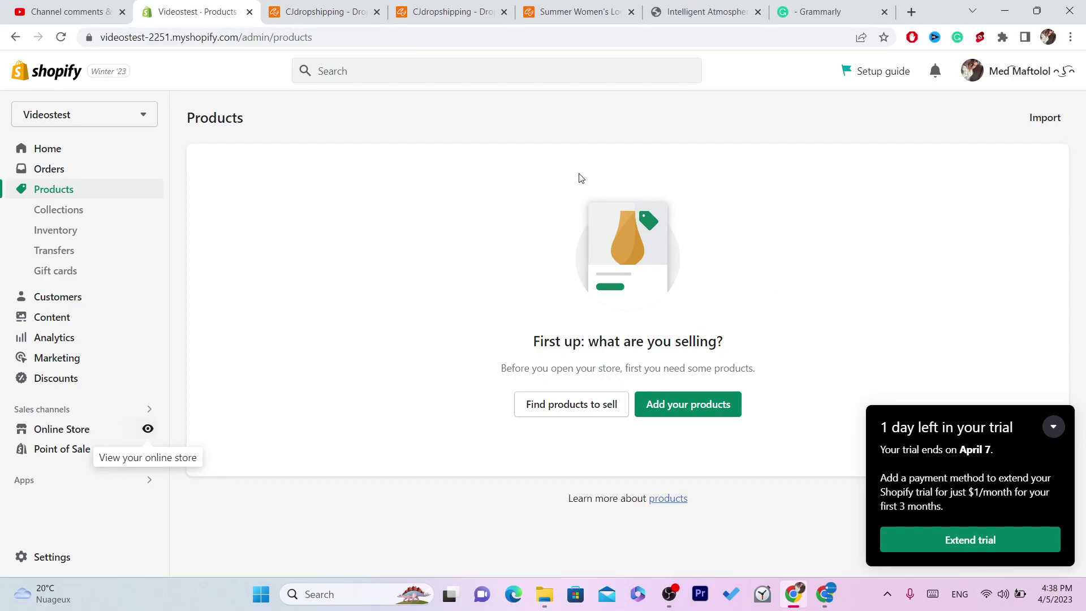
click(60, 37)
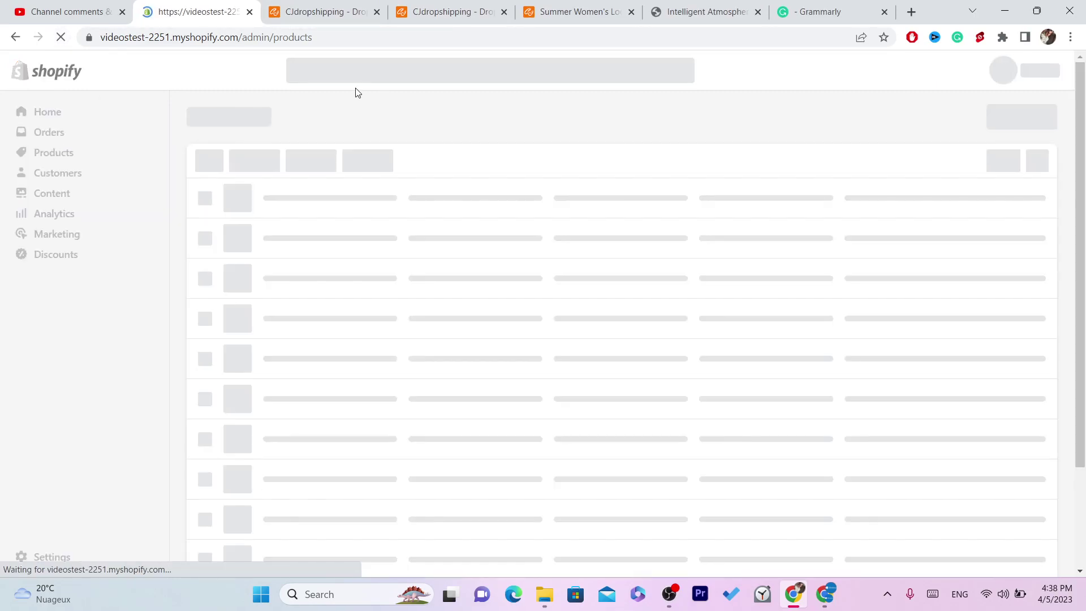
Open the listed Summer Women's Loose Sleeveless Jumpsuit in the one-product-store-8417 Shopify admin
click(605, 7)
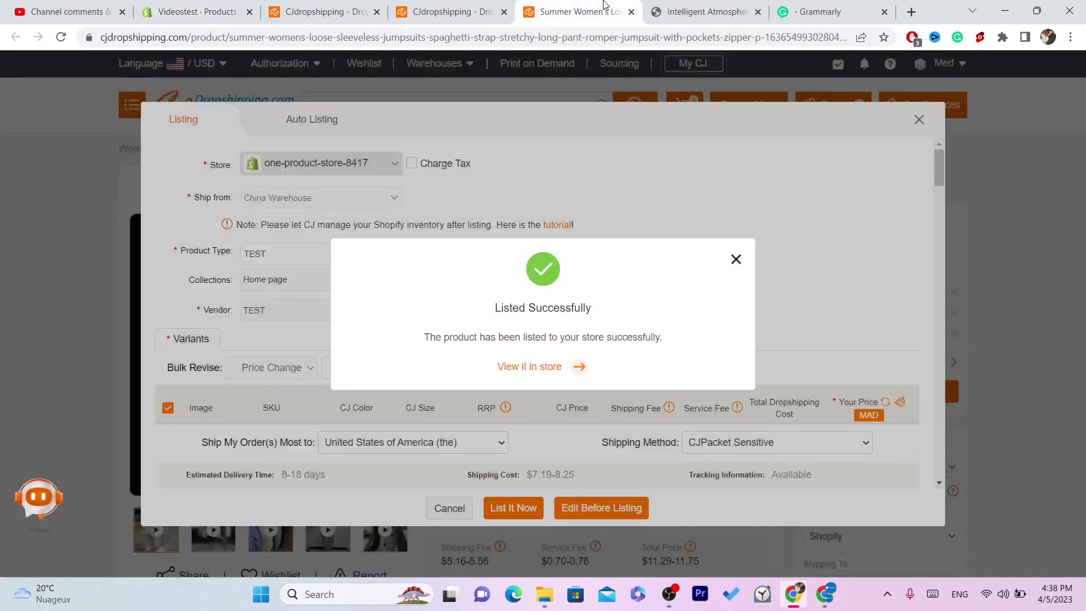
click(525, 368)
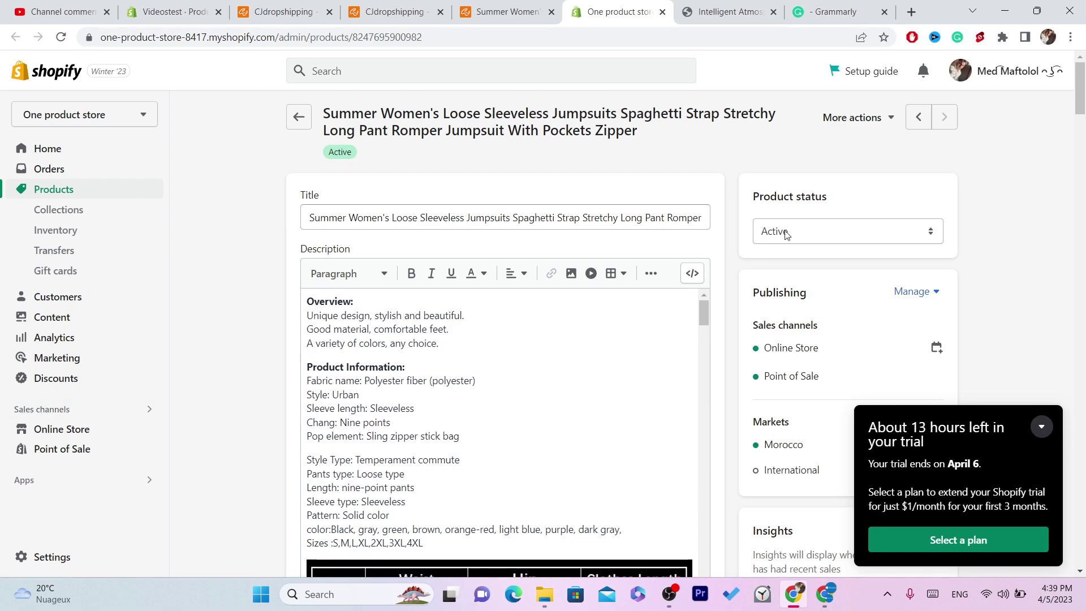
Open the live One product store storefront from the jumpsuit's Online Store view
scroll(532, 214, down, 20)
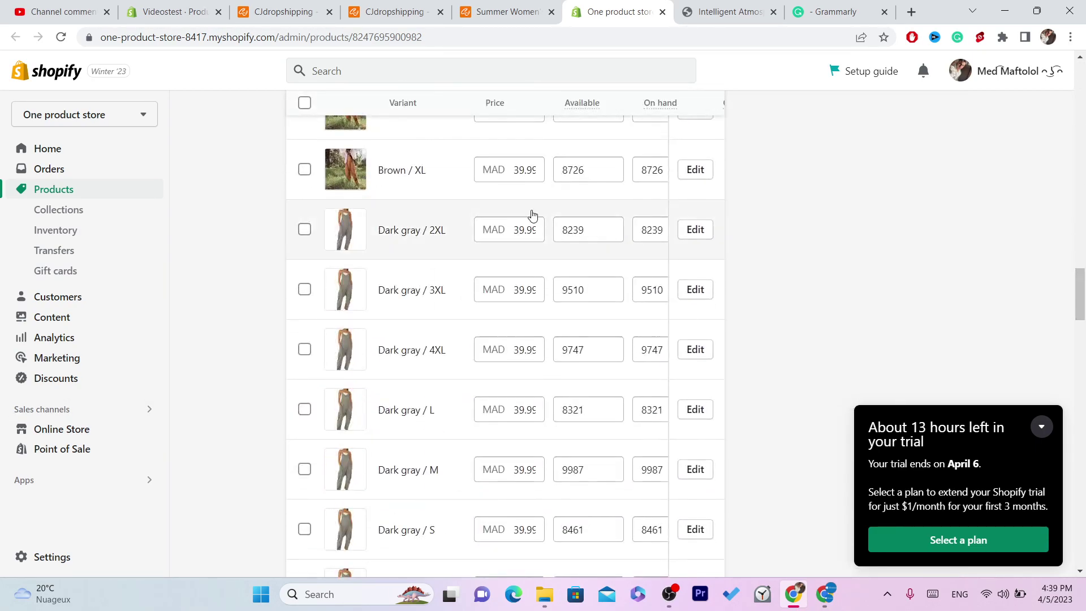
click(149, 428)
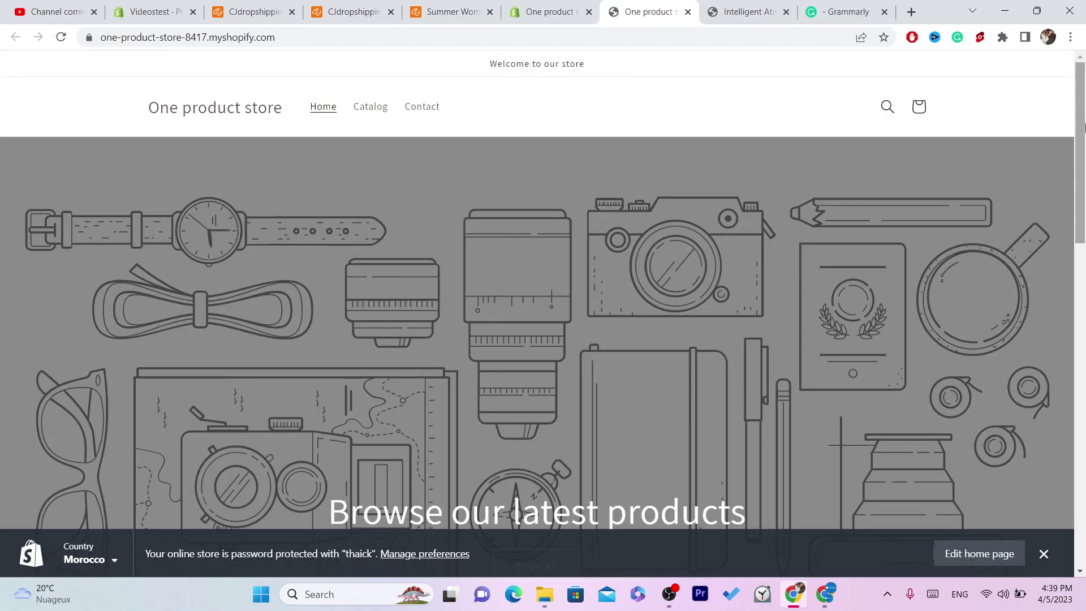
drag(1080, 127, 1084, 404)
scroll(720, 287, up, 6)
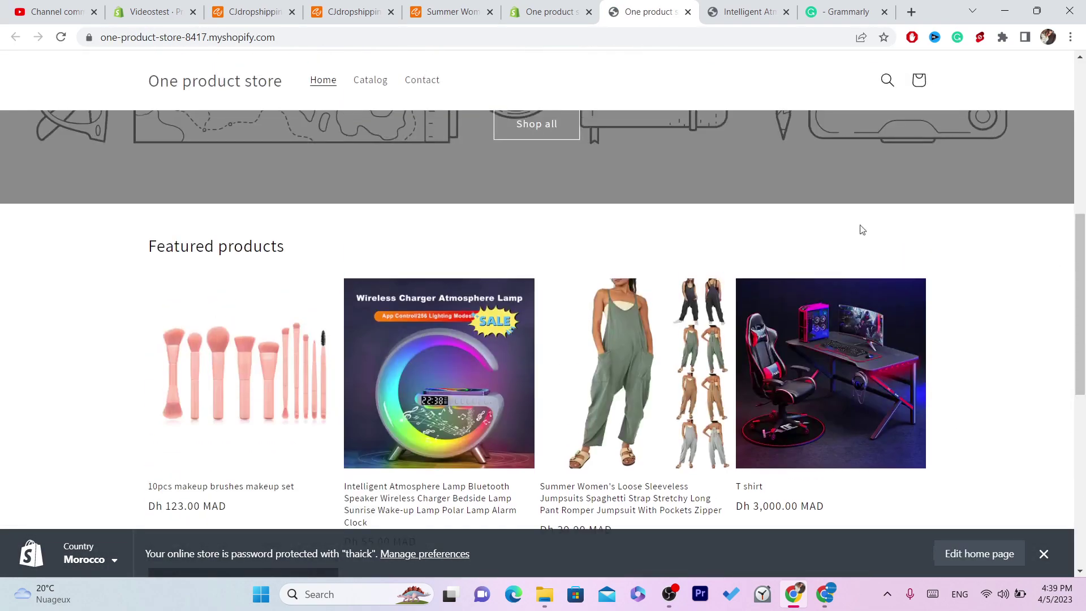
Open the Summer Women's jumpsuit product page at Dh 39.99 MAD and select its web address
click(615, 345)
click(664, 35)
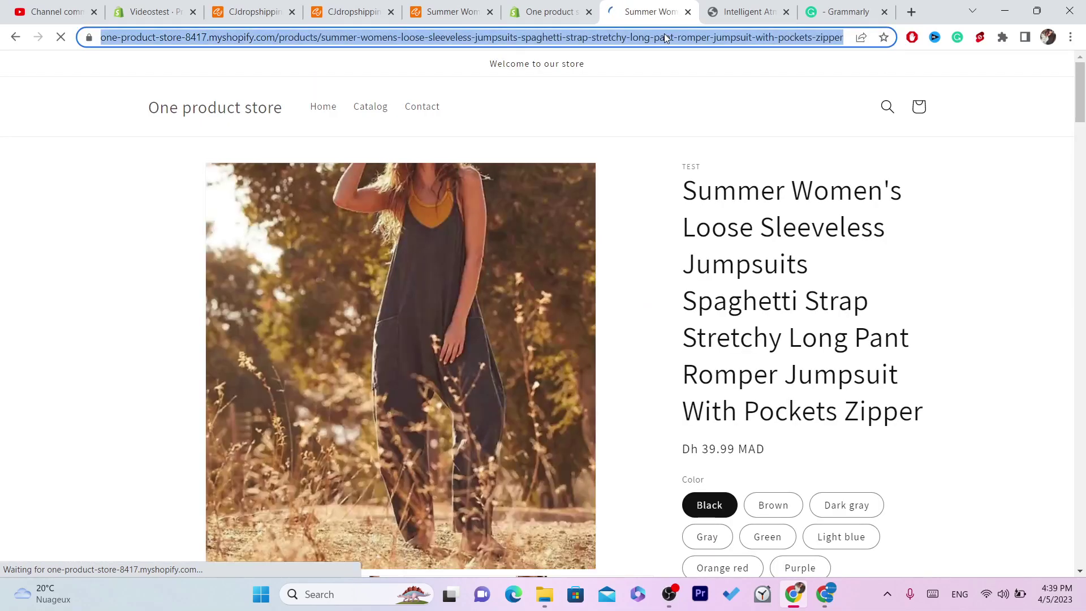
drag(674, 170, 871, 303)
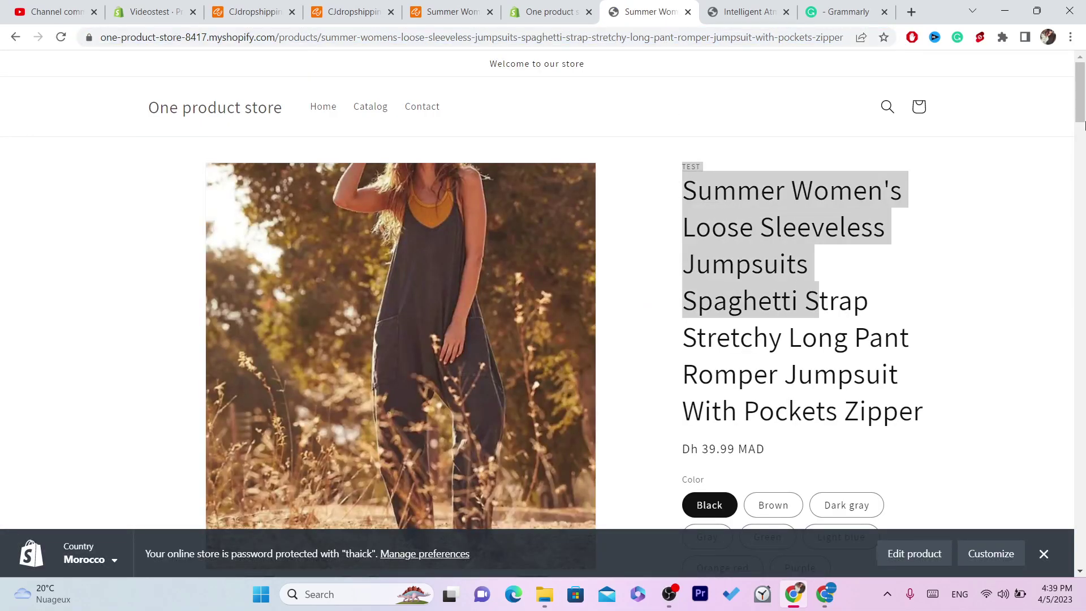
drag(1081, 94, 1027, 553)
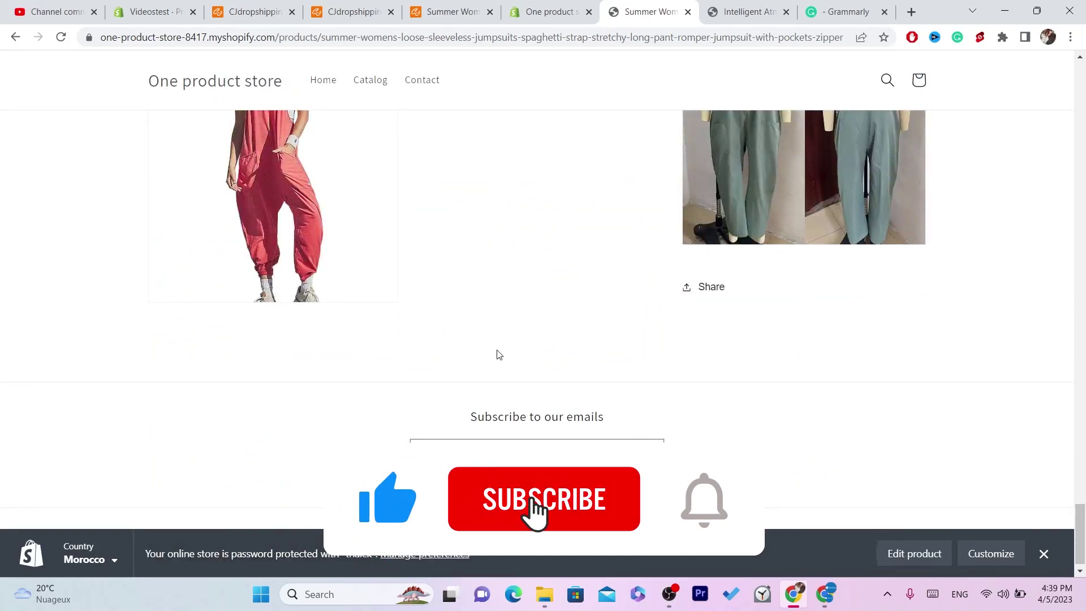